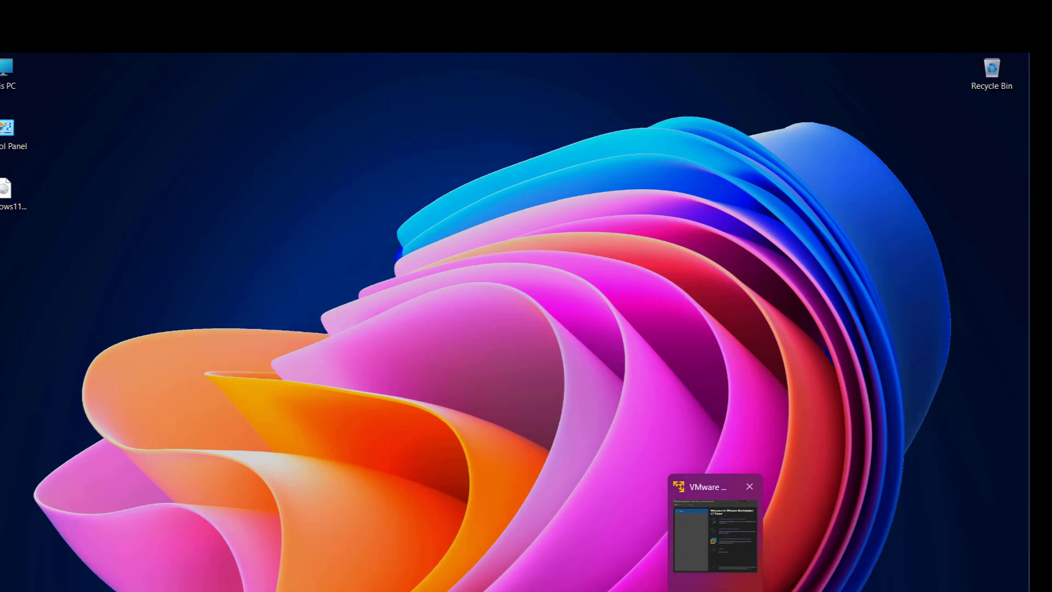
# - Switch to VMware Workstation Player and start a new virtual machine from Windows11_InsiderPreview_Client_x64_en-us_22621.iso on the Desktop
pyautogui.click(716, 535)
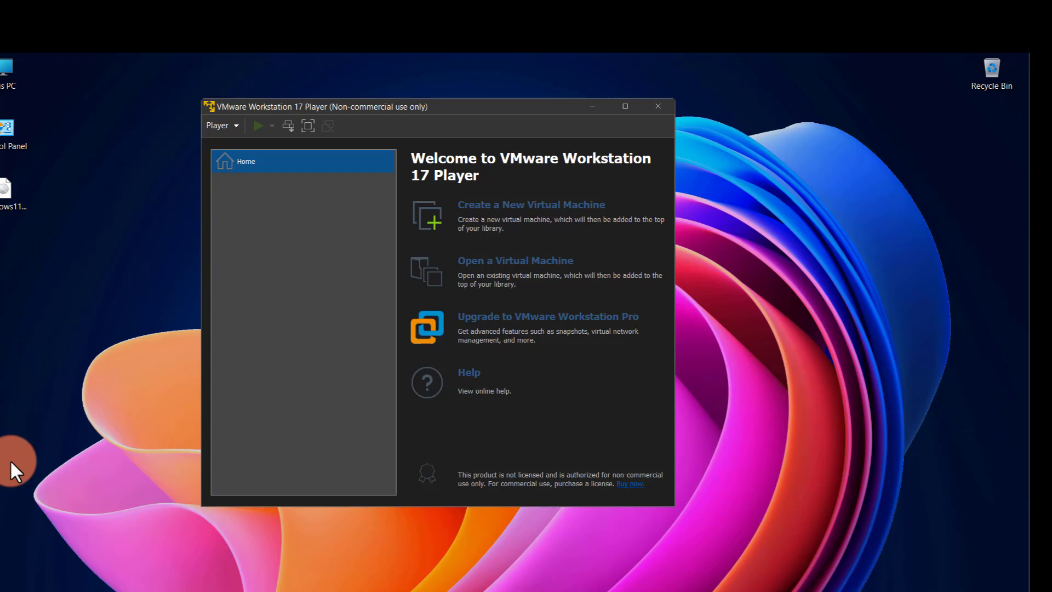
pyautogui.click(871, 103)
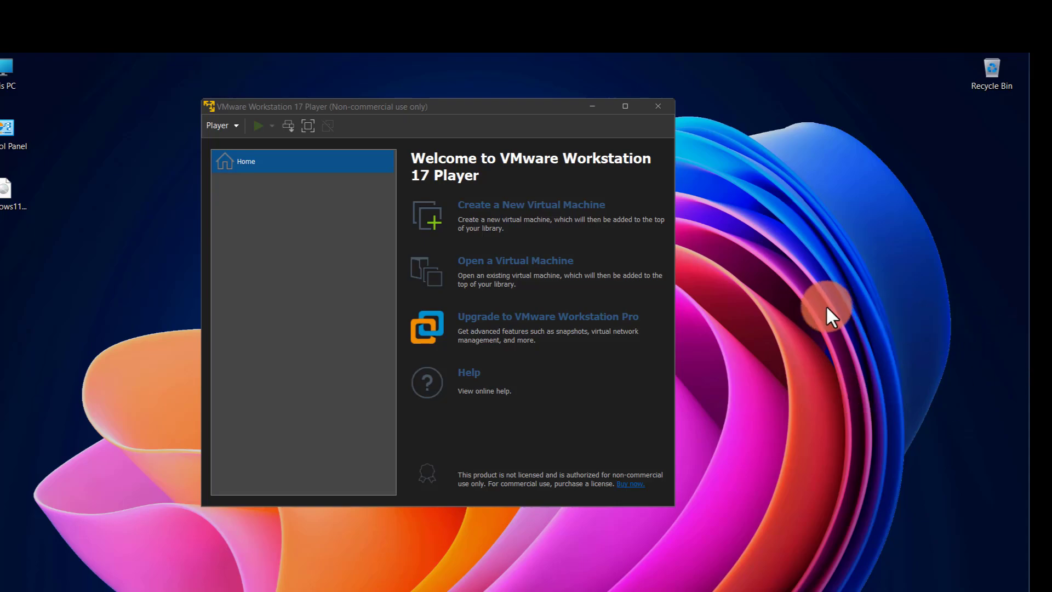
pyautogui.click(518, 211)
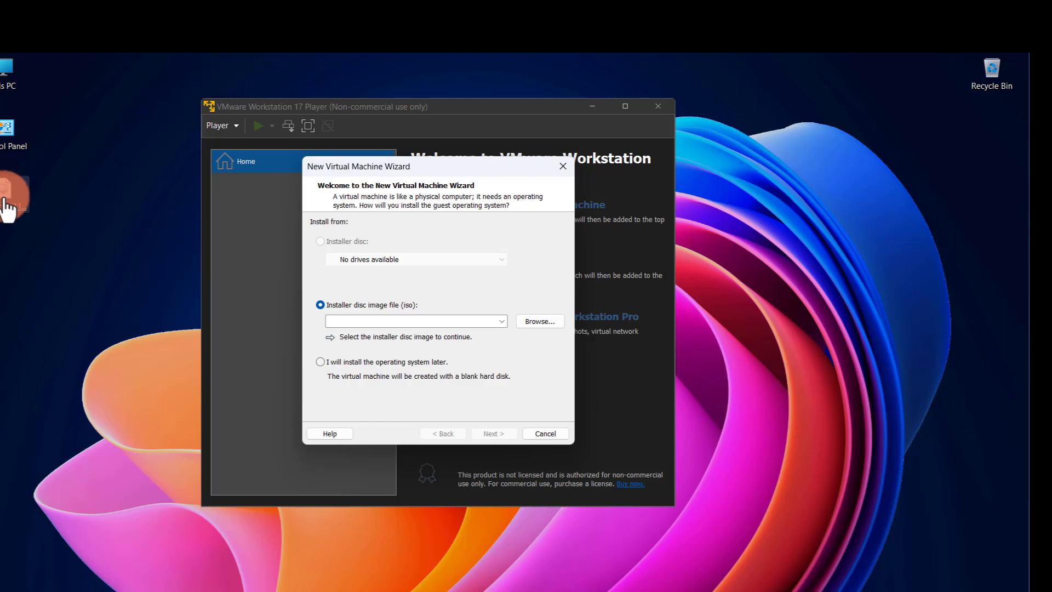
pyautogui.click(538, 320)
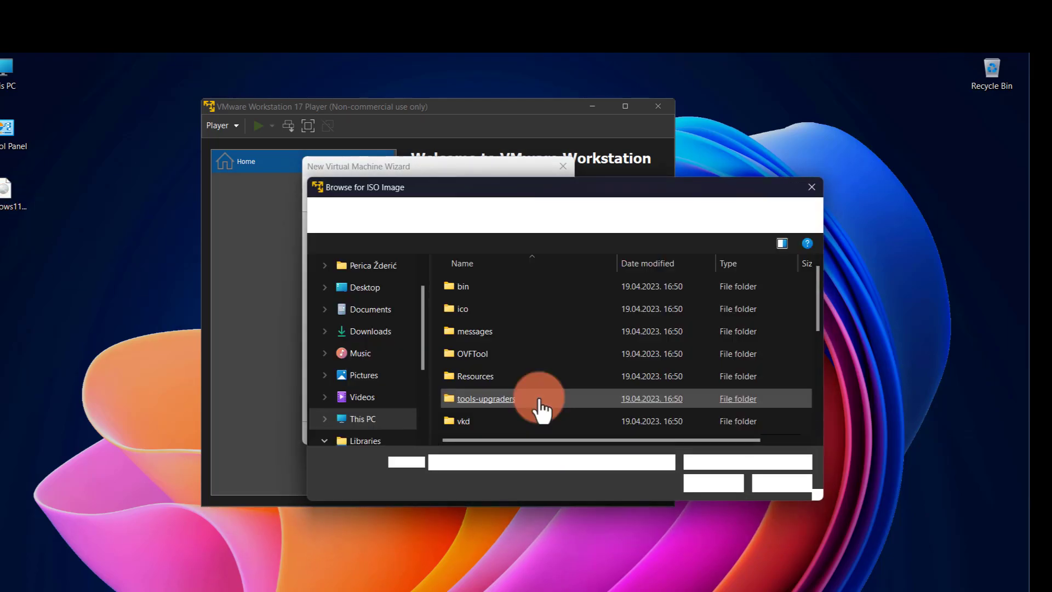
pyautogui.click(382, 290)
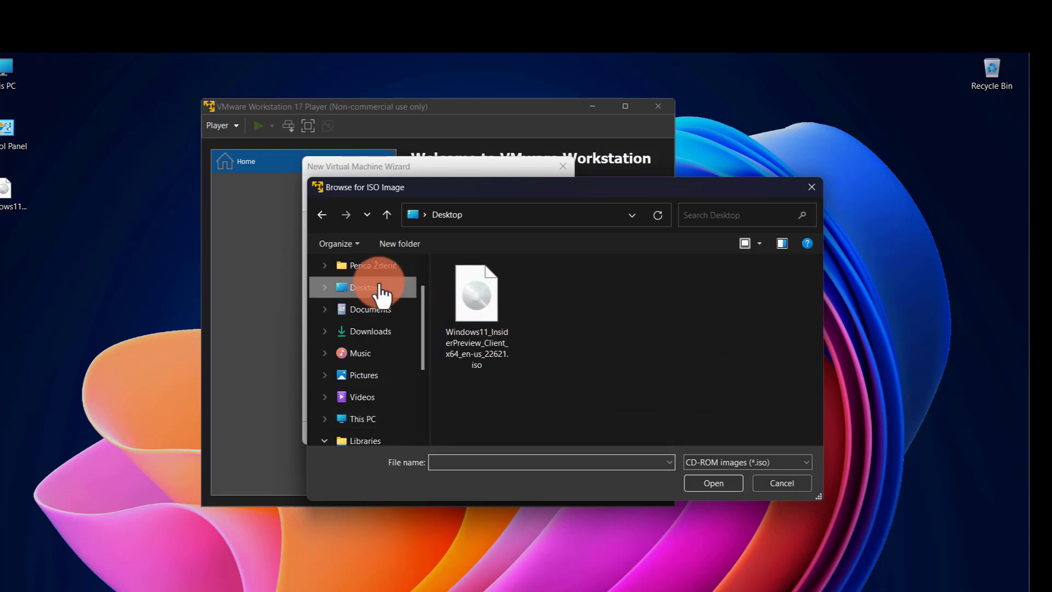
pyautogui.doubleClick(491, 296)
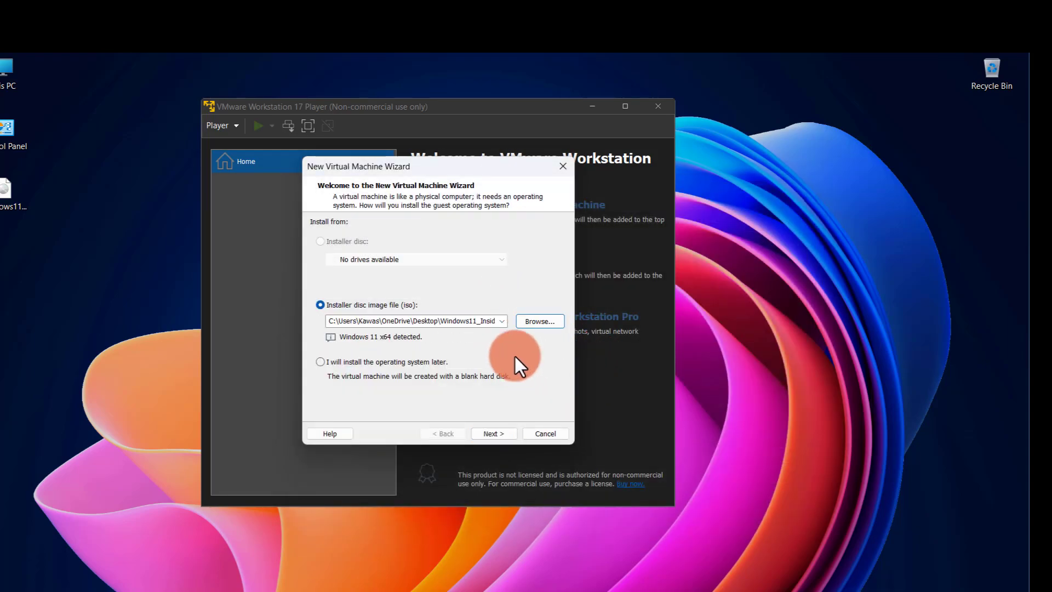
pyautogui.click(492, 432)
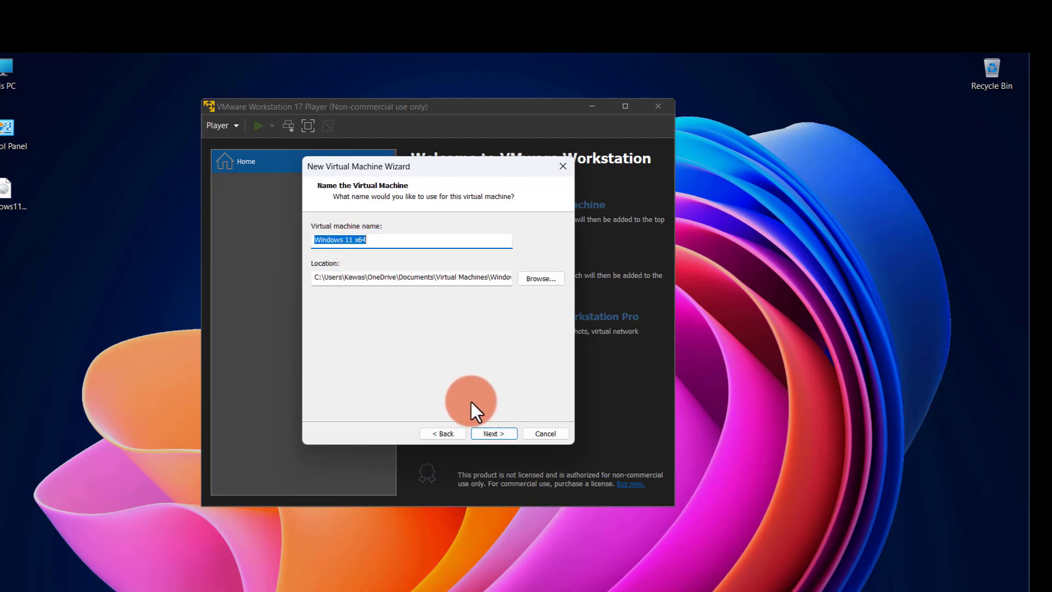
# - Keep the virtual machine name Windows 11 x64 and continue with encryption of only the files needed to support a TPM
pyautogui.click(490, 430)
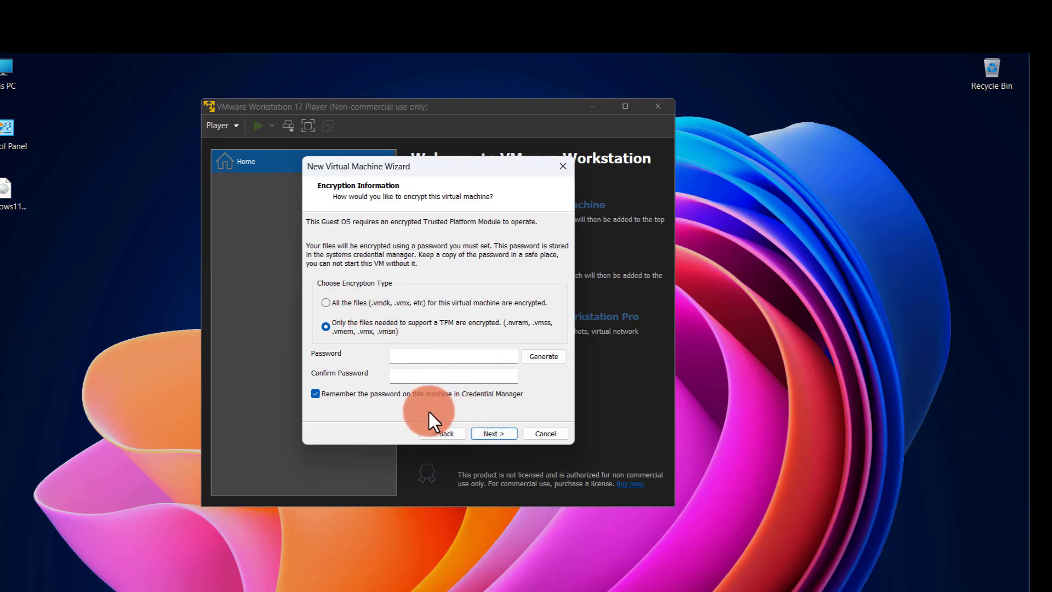
pyautogui.click(502, 434)
pyautogui.click(511, 327)
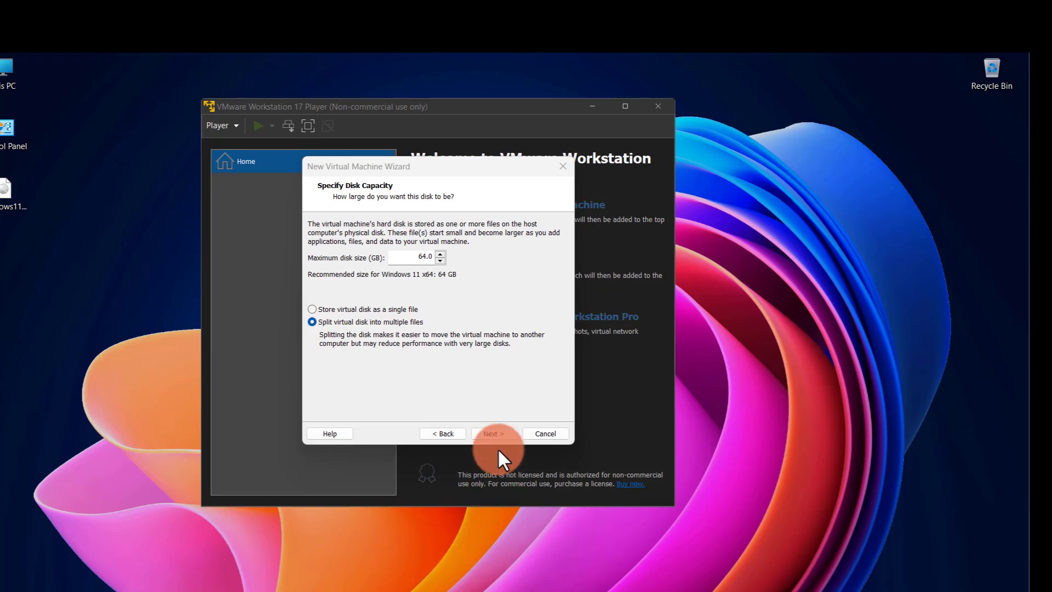
# - Set the maximum disk size to 80 GB, keeping the virtual disk split into multiple files
pyautogui.click(438, 252)
pyautogui.click(438, 252)
pyautogui.click(438, 253)
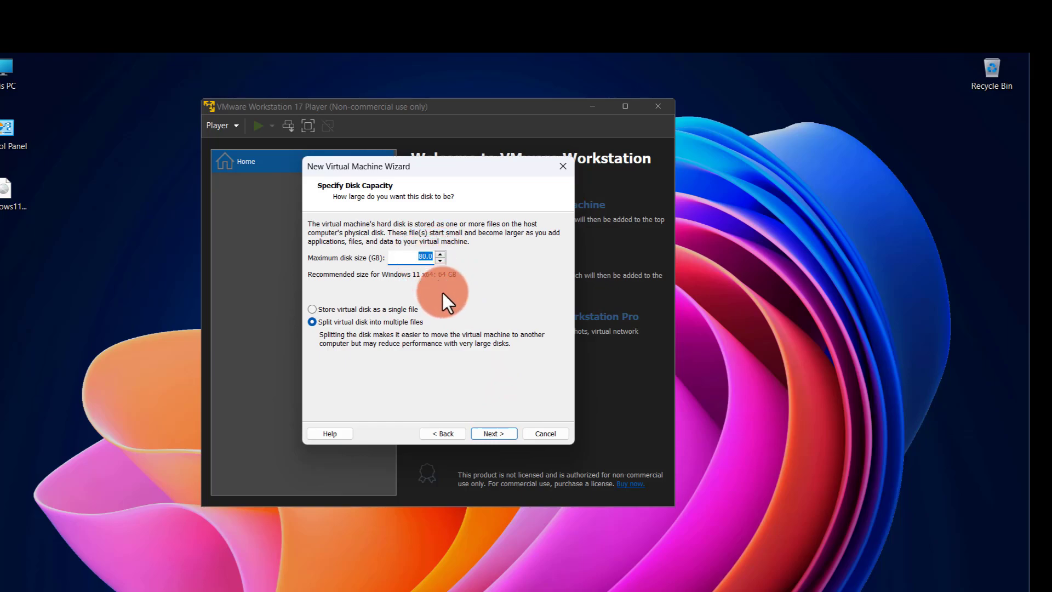
pyautogui.click(492, 430)
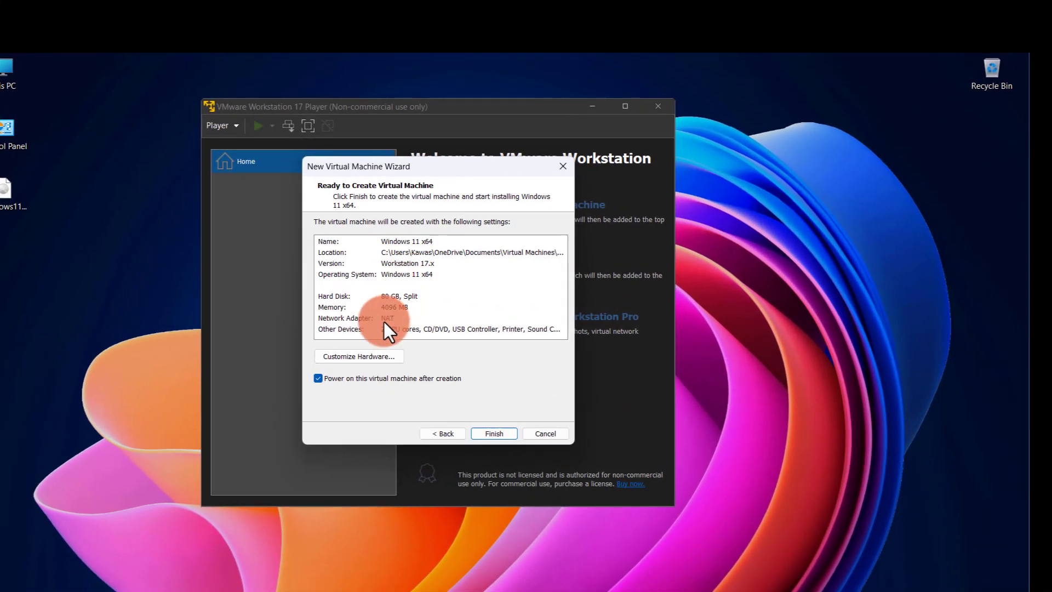
# - Customize the virtual machine's hardware to use 4 processor cores
pyautogui.click(362, 358)
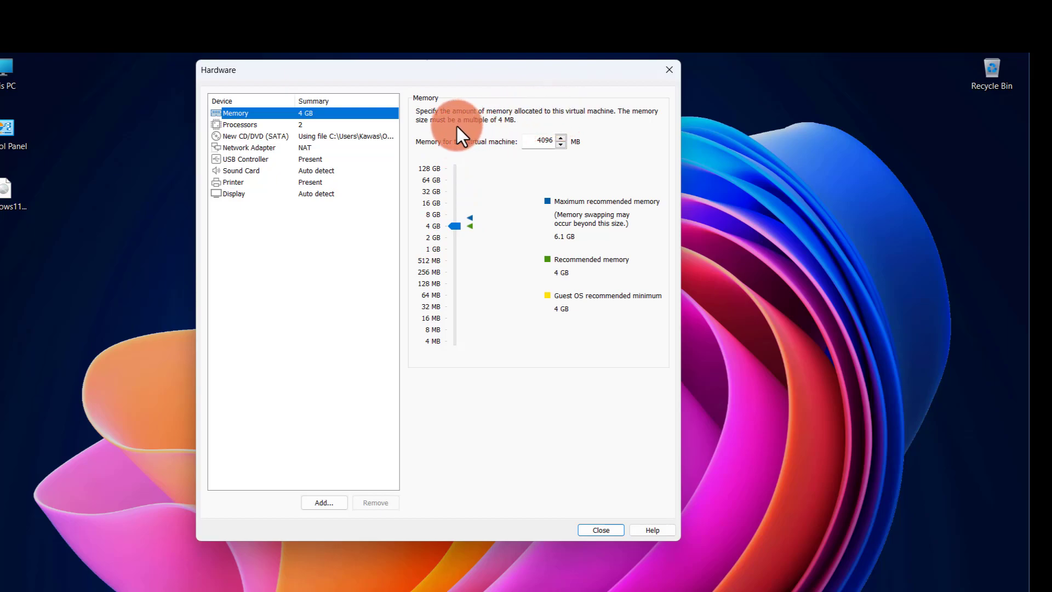
pyautogui.click(436, 228)
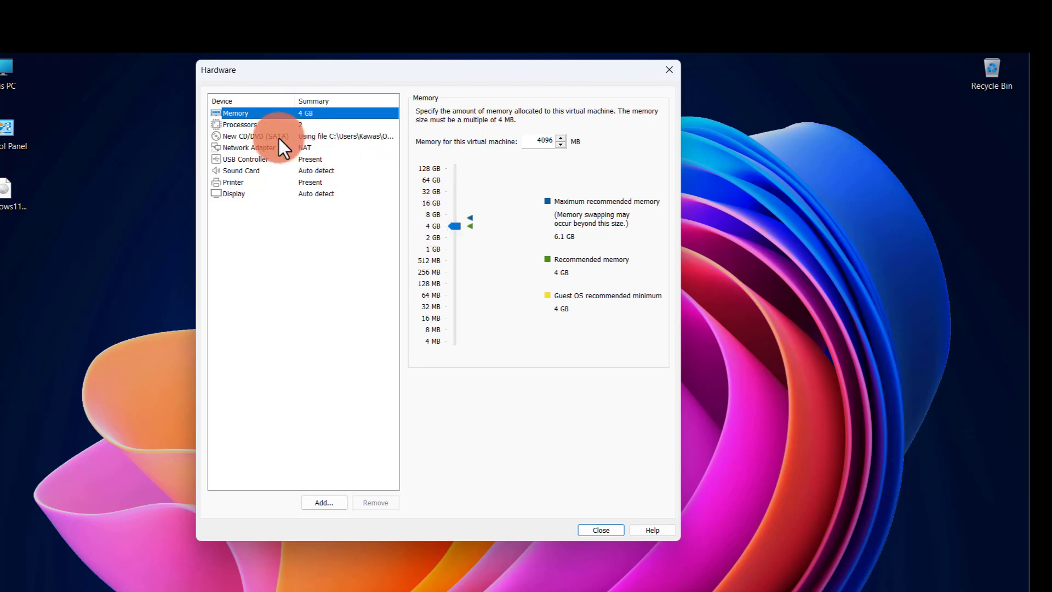
pyautogui.click(248, 124)
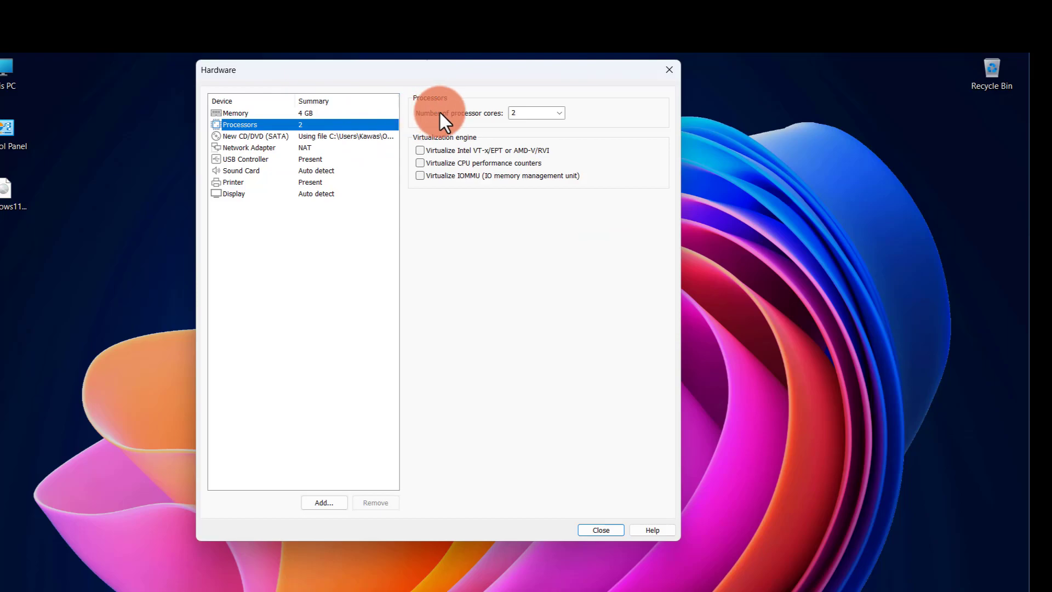
pyautogui.click(558, 114)
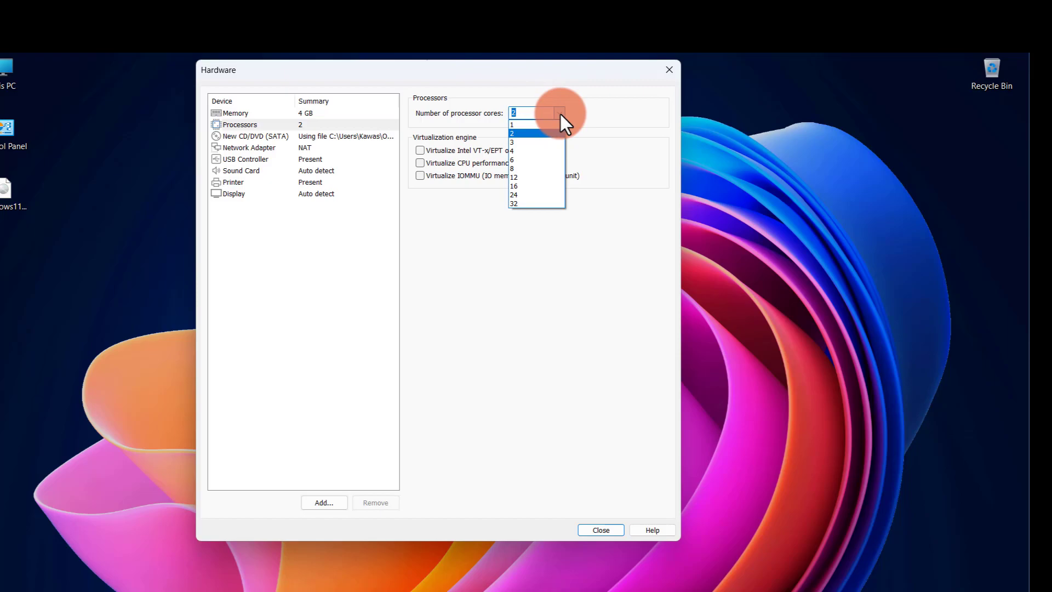
pyautogui.click(518, 149)
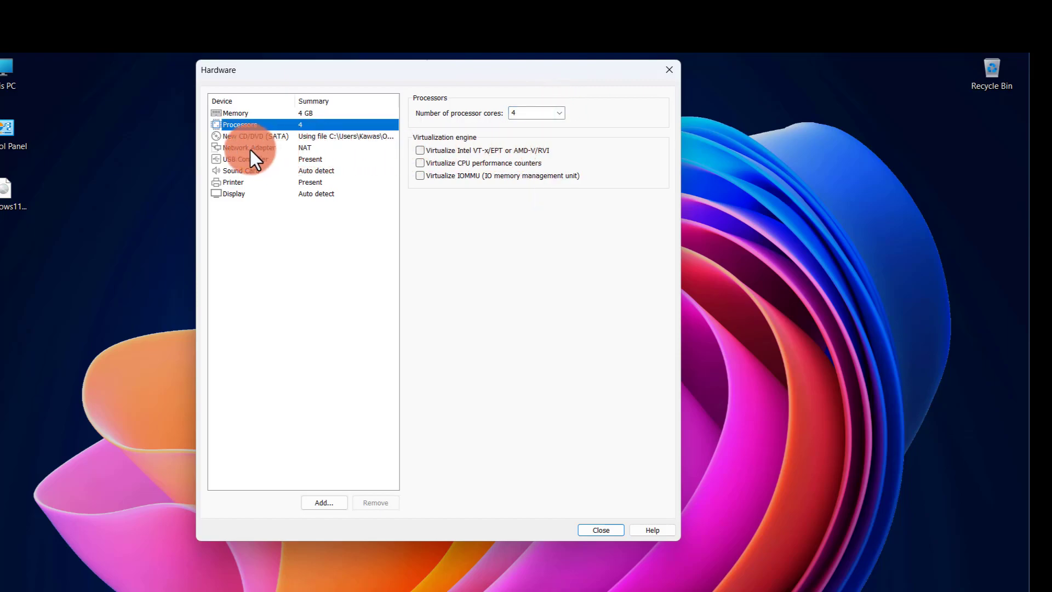
# - Check the CD/DVD, processor and memory settings, and finish creating the virtual machine with power-on after creation enabled
pyautogui.click(249, 134)
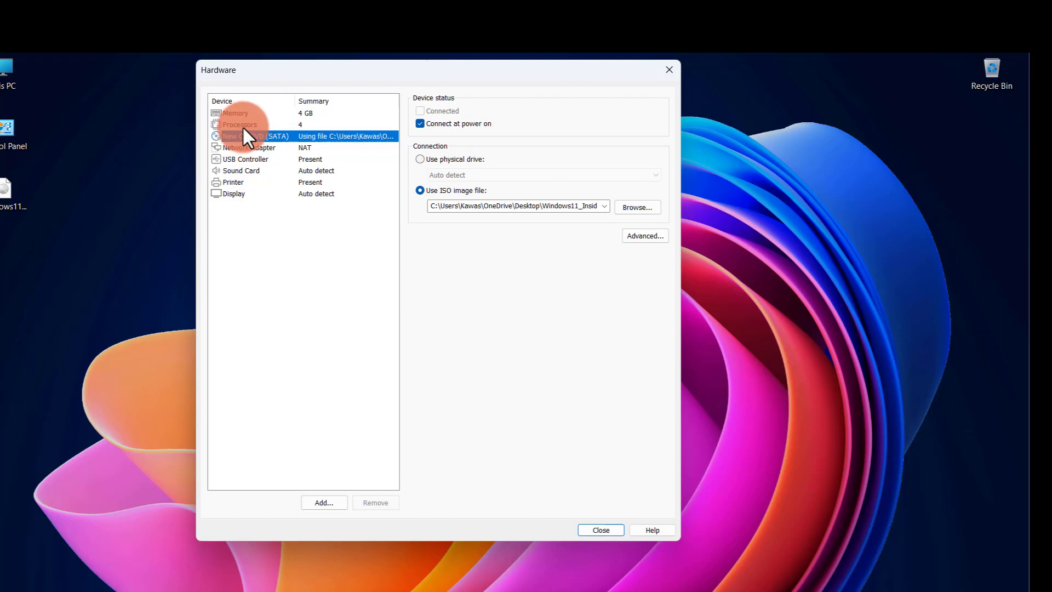
pyautogui.click(242, 122)
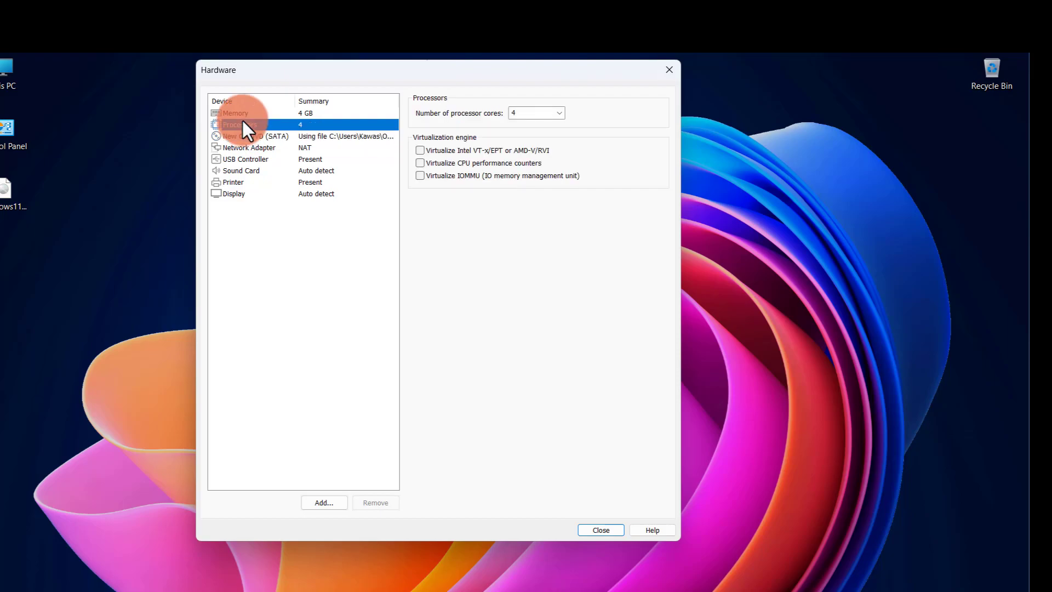
pyautogui.click(242, 113)
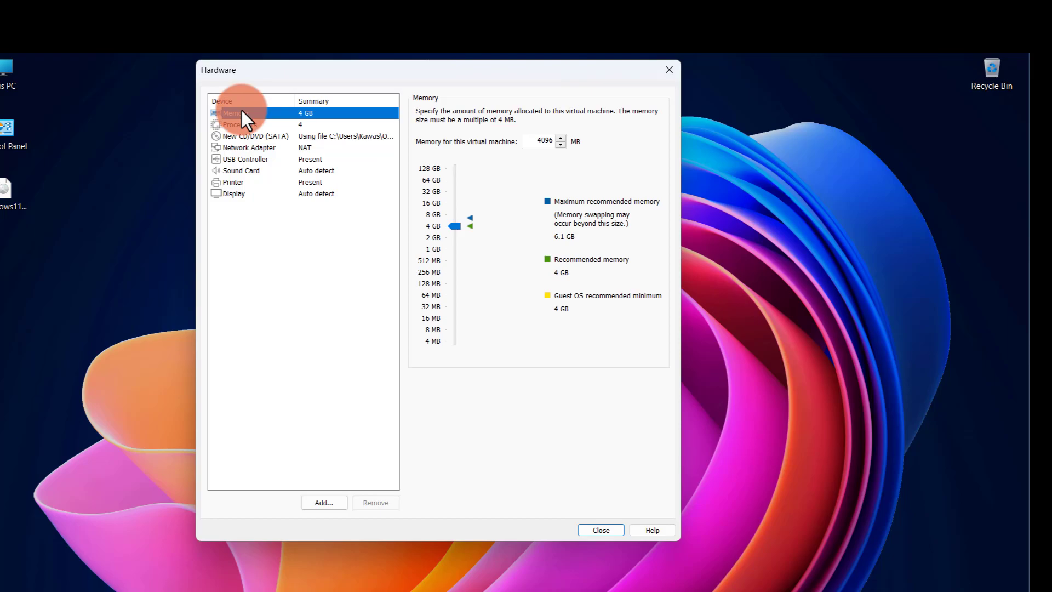
pyautogui.click(245, 124)
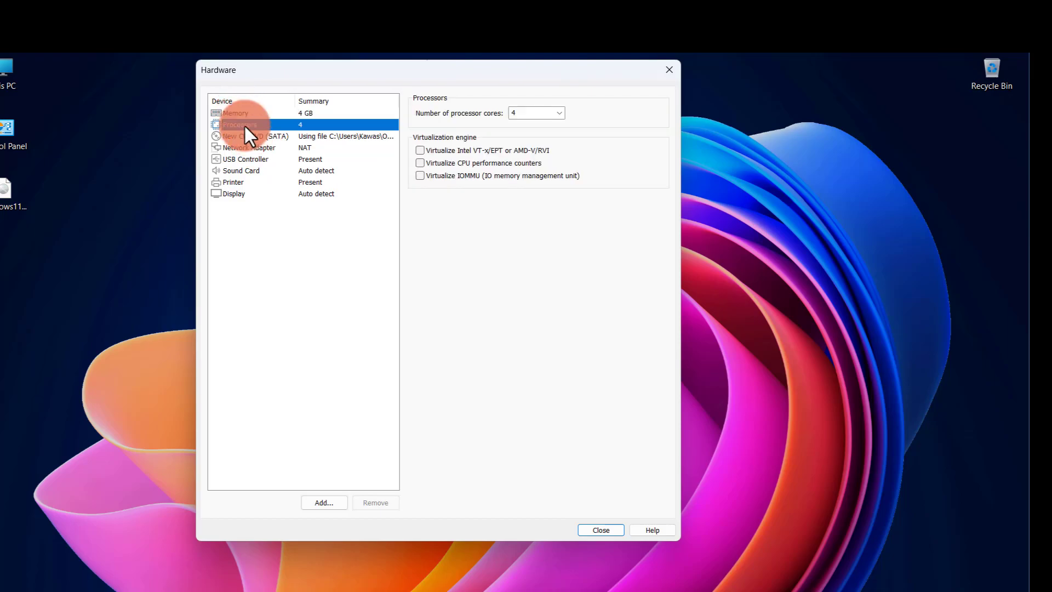
pyautogui.click(419, 163)
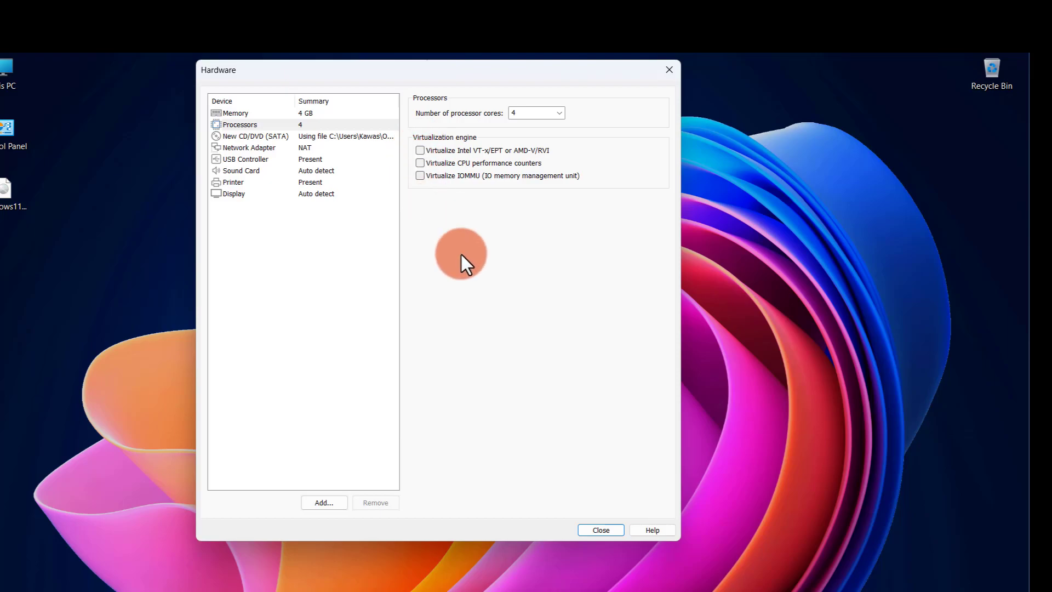
pyautogui.click(601, 530)
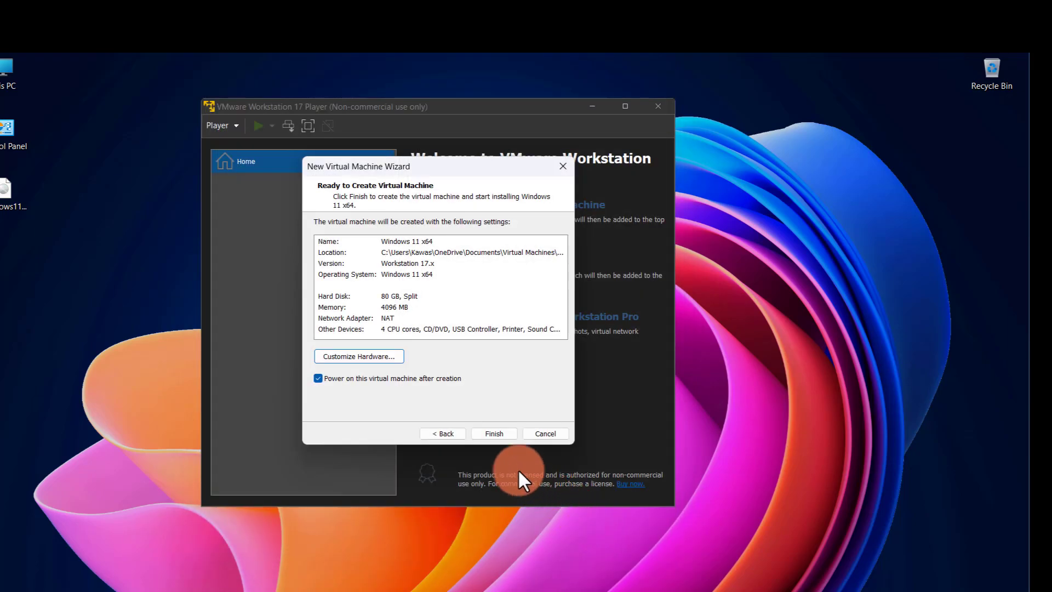
pyautogui.click(492, 430)
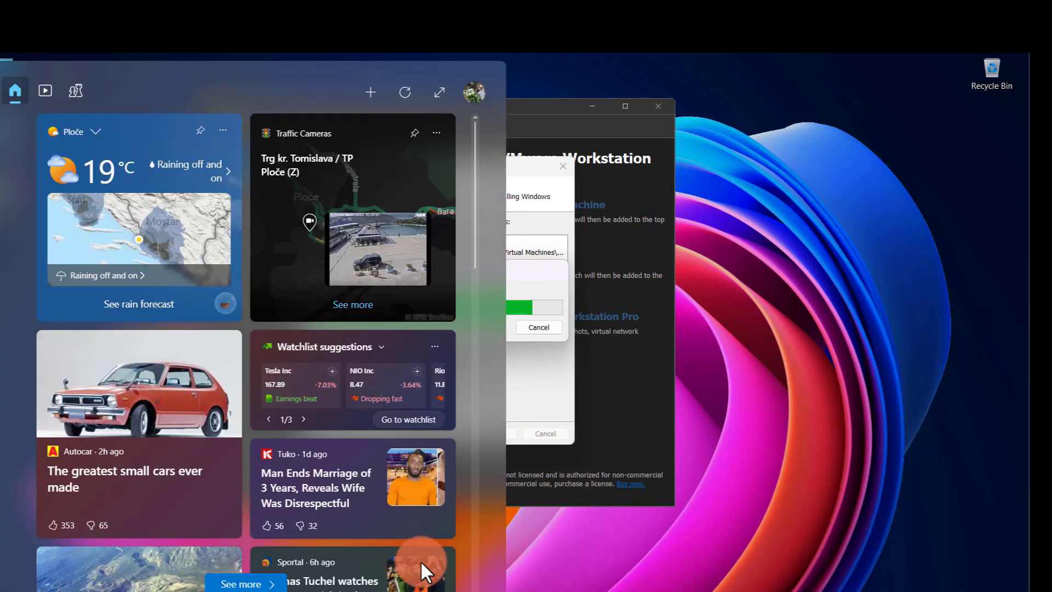
# - Dismiss the side channel mitigations hint and prevent it from being shown again
pyautogui.click(970, 317)
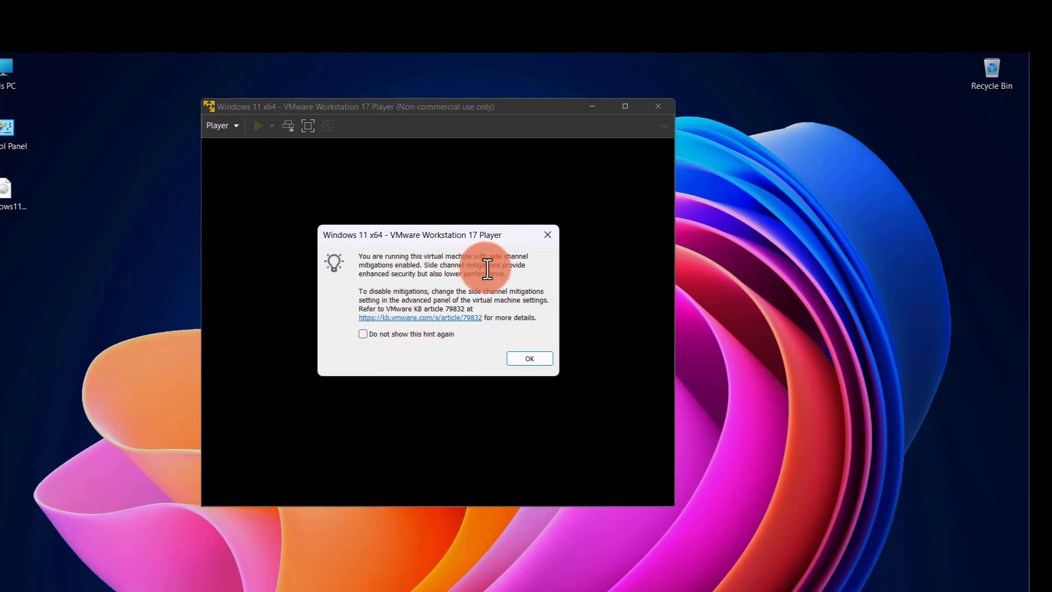
pyautogui.click(363, 334)
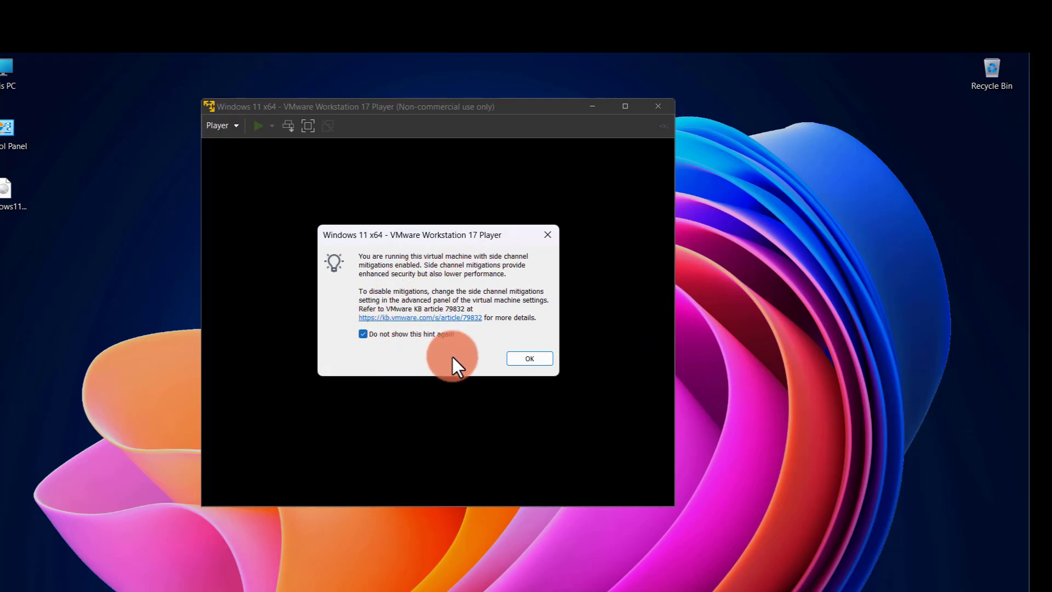
pyautogui.click(531, 357)
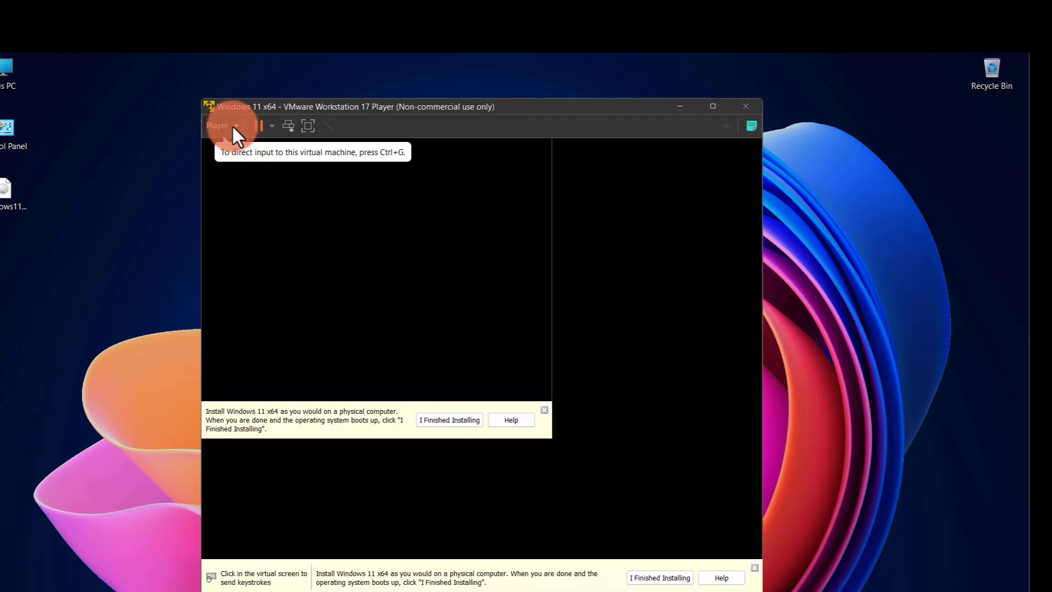
# - Release the mouse cursor from the virtual machine and dismiss the installation reminder by marking the install as finished
pyautogui.click(442, 421)
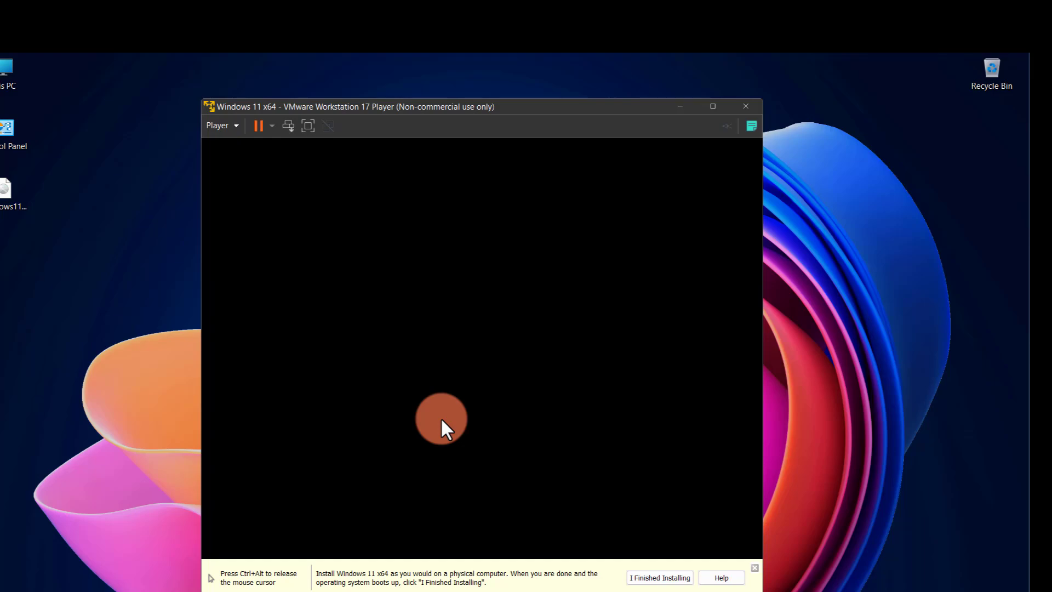
pyautogui.hotkey('ctrl', 'alt')
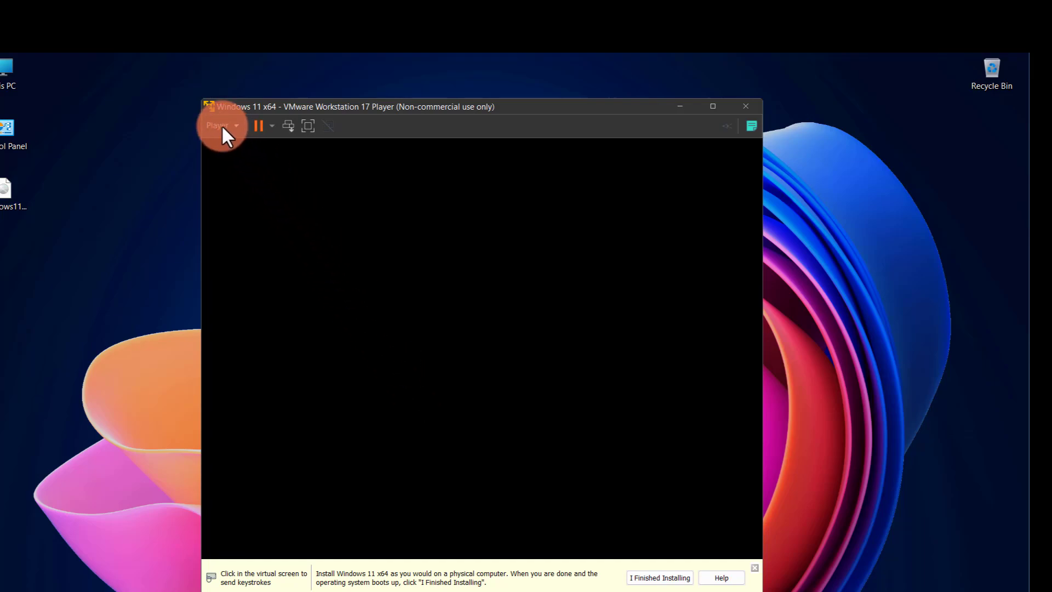
pyautogui.click(661, 578)
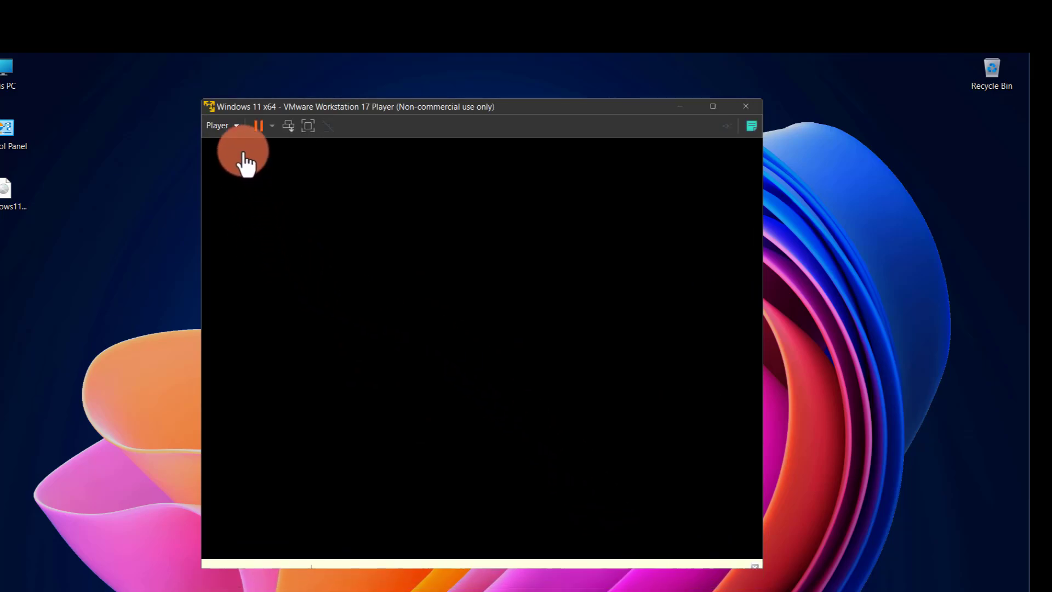
pyautogui.click(235, 126)
pyautogui.moveTo(239, 147)
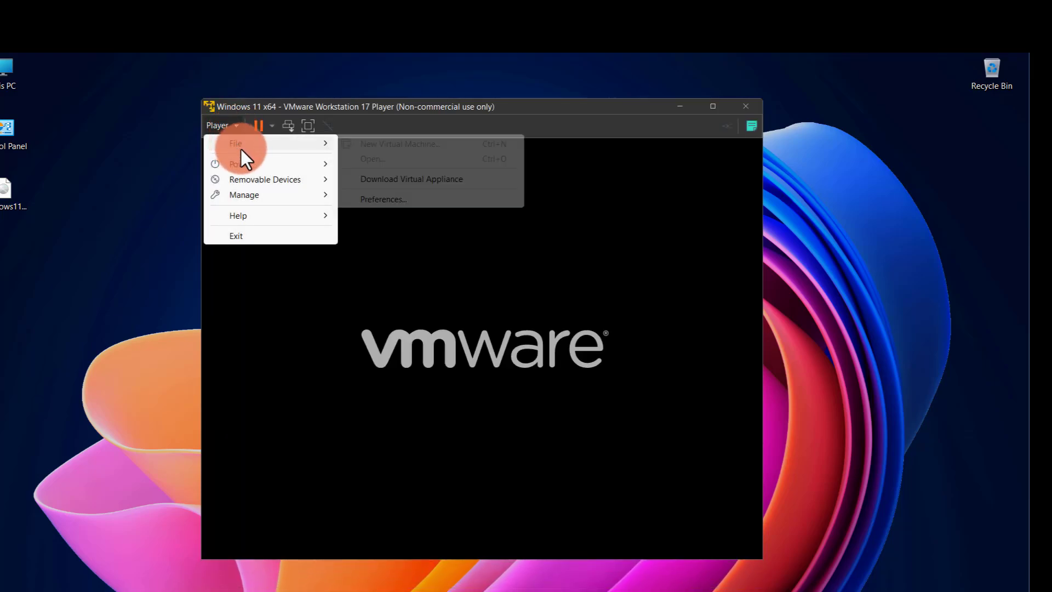
pyautogui.click(489, 285)
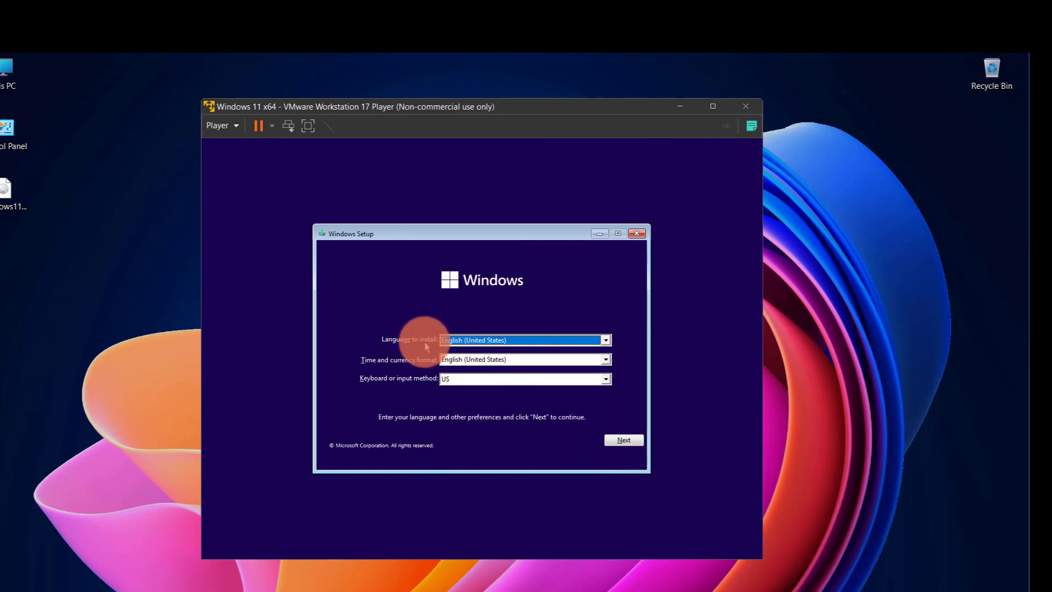
# - Set the keyboard or input method in Windows Setup to Serbian (Latin)
pyautogui.click(478, 380)
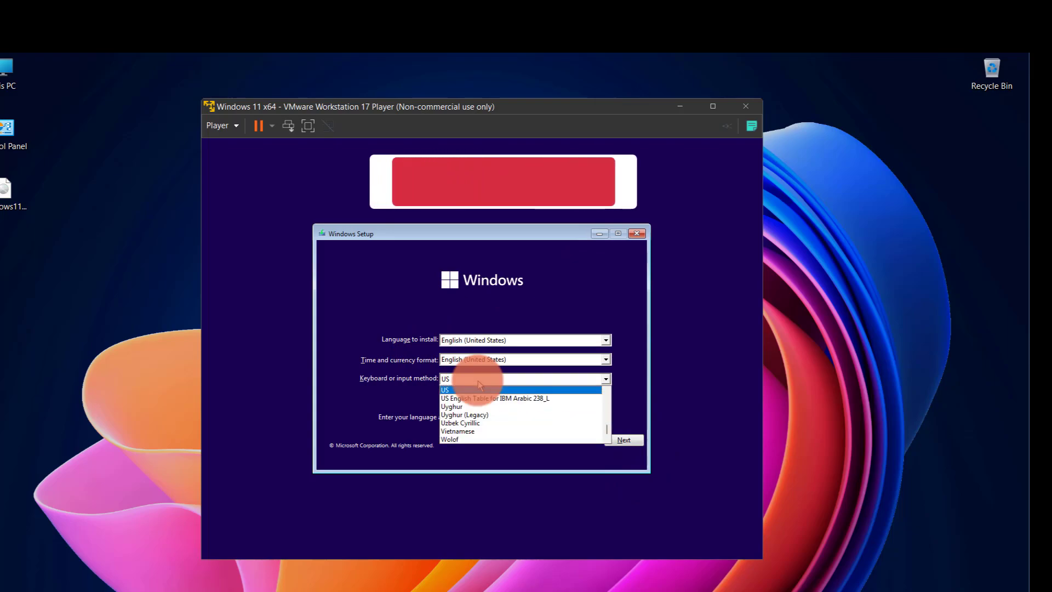
pyautogui.scroll(-1, 483, 398)
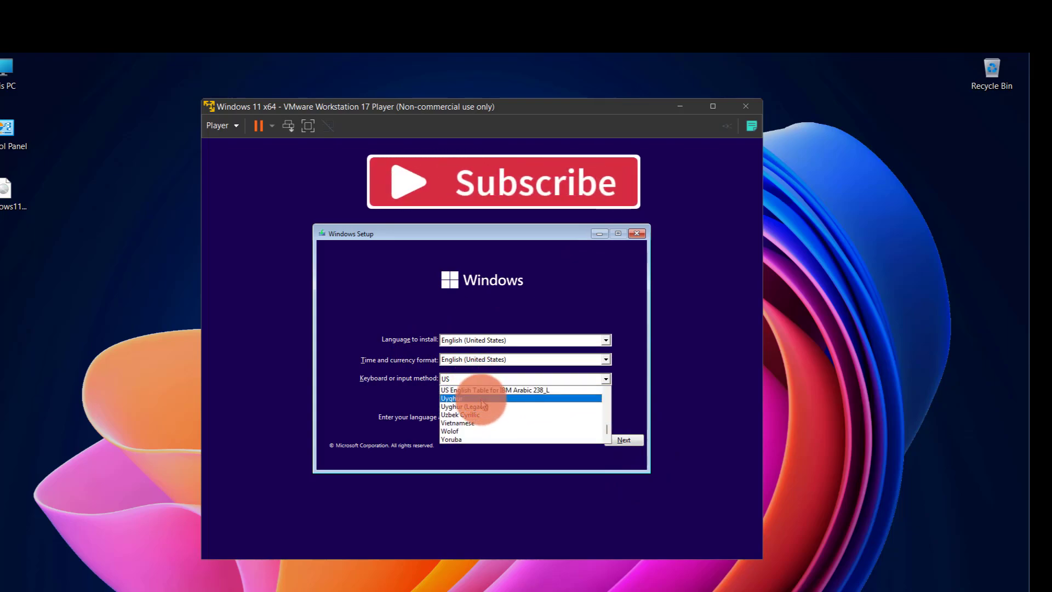
pyautogui.scroll(10, 483, 406)
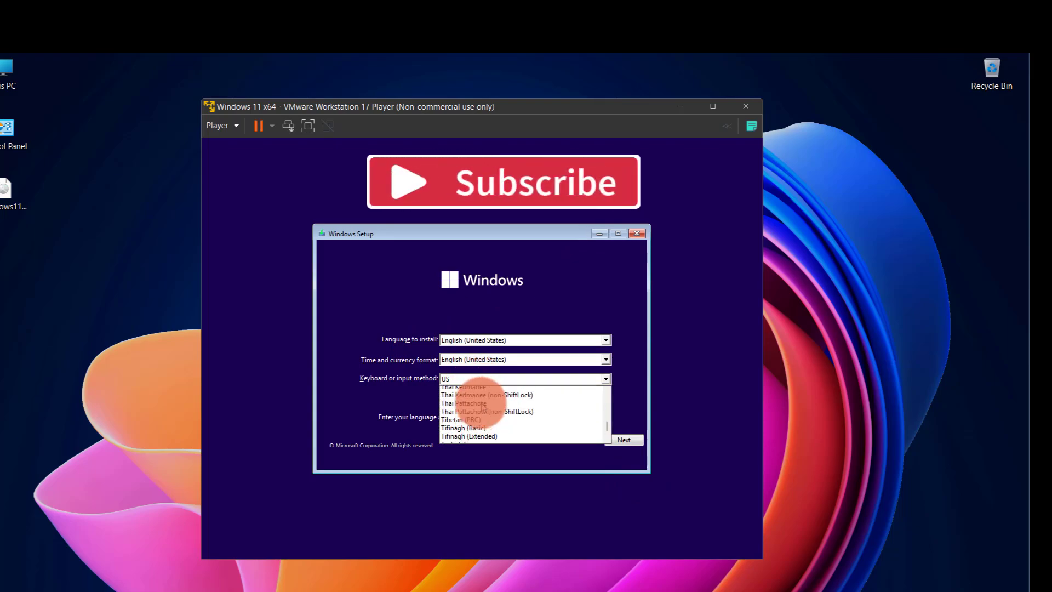
pyautogui.scroll(10, 483, 406)
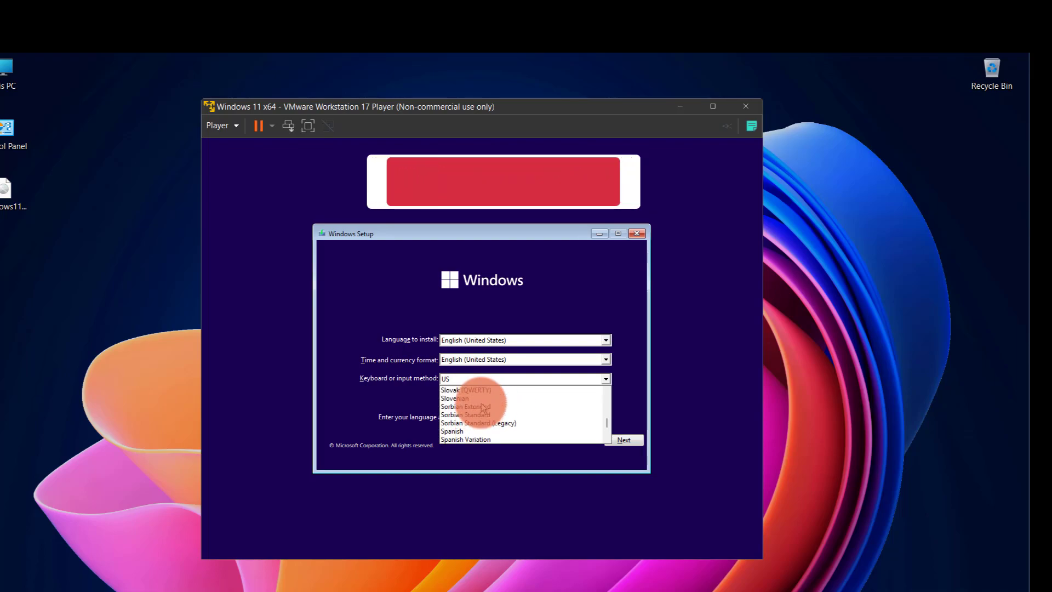
pyautogui.scroll(8, 483, 407)
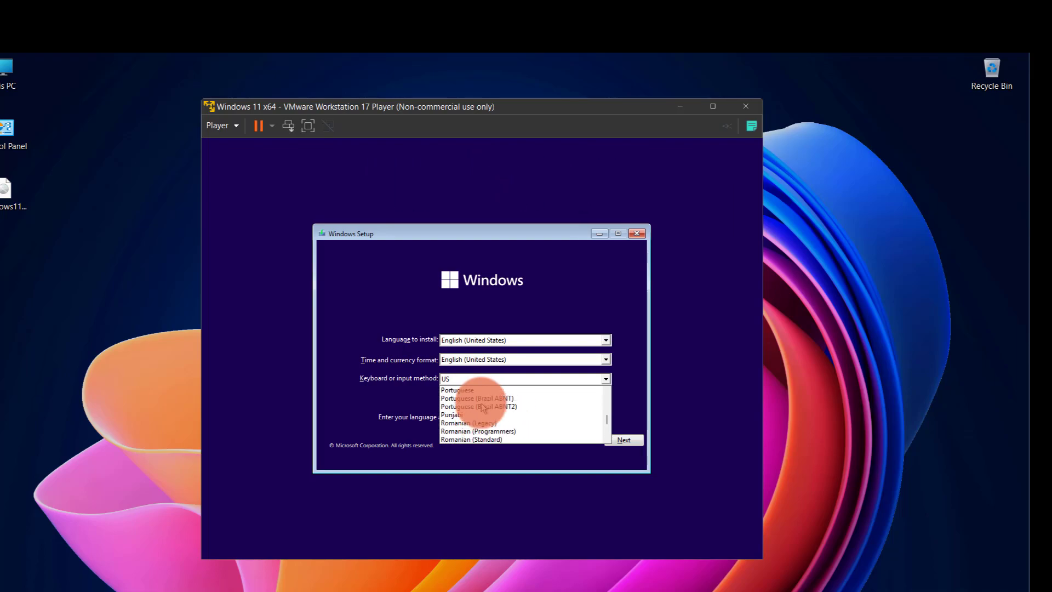
pyautogui.scroll(8, 482, 407)
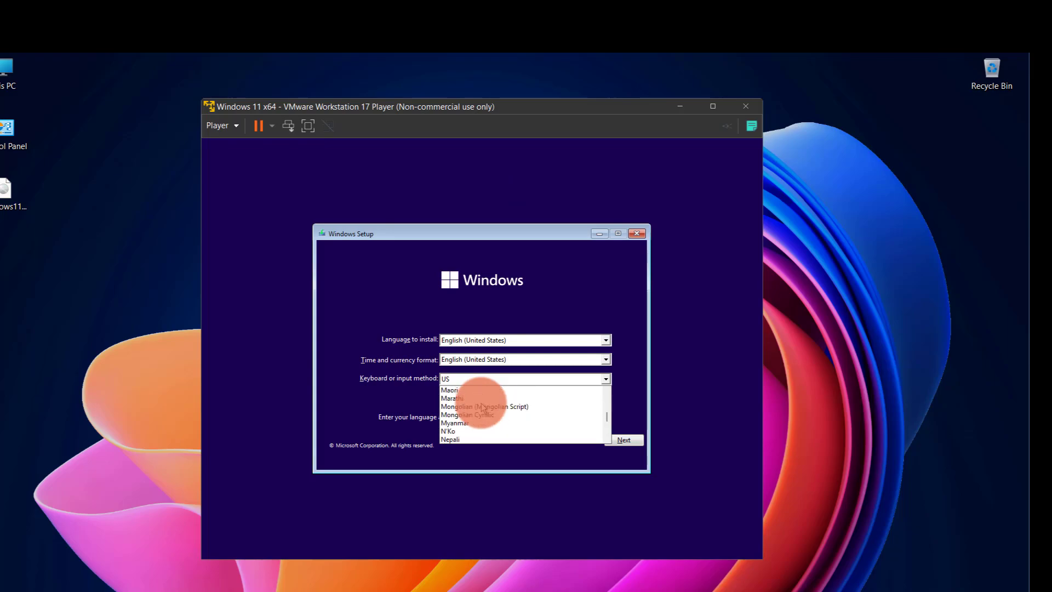
pyautogui.scroll(6, 483, 407)
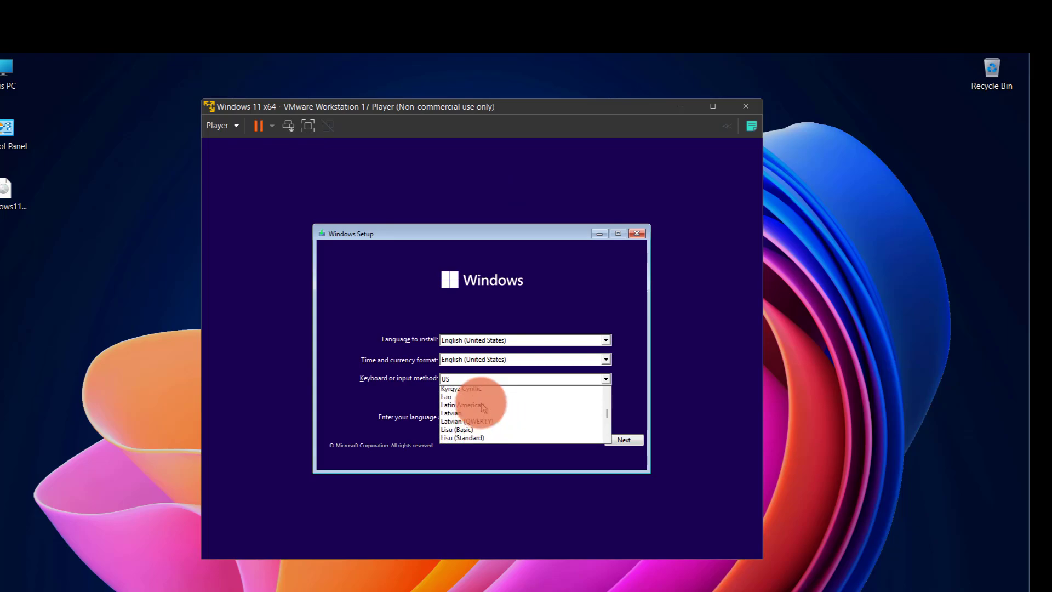
pyautogui.scroll(4, 482, 406)
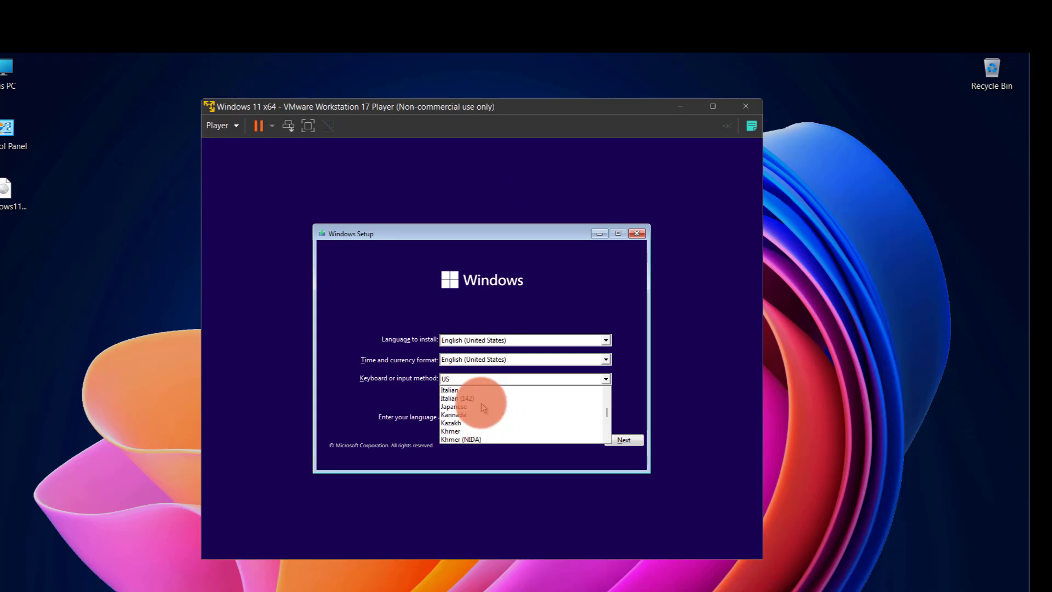
pyautogui.scroll(4, 482, 406)
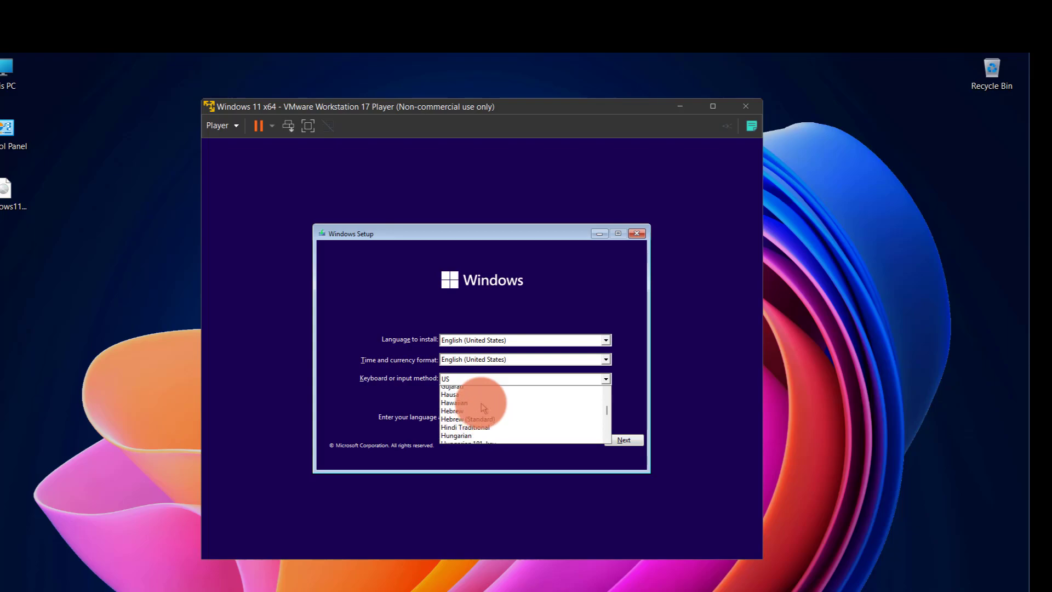
pyautogui.scroll(3, 483, 407)
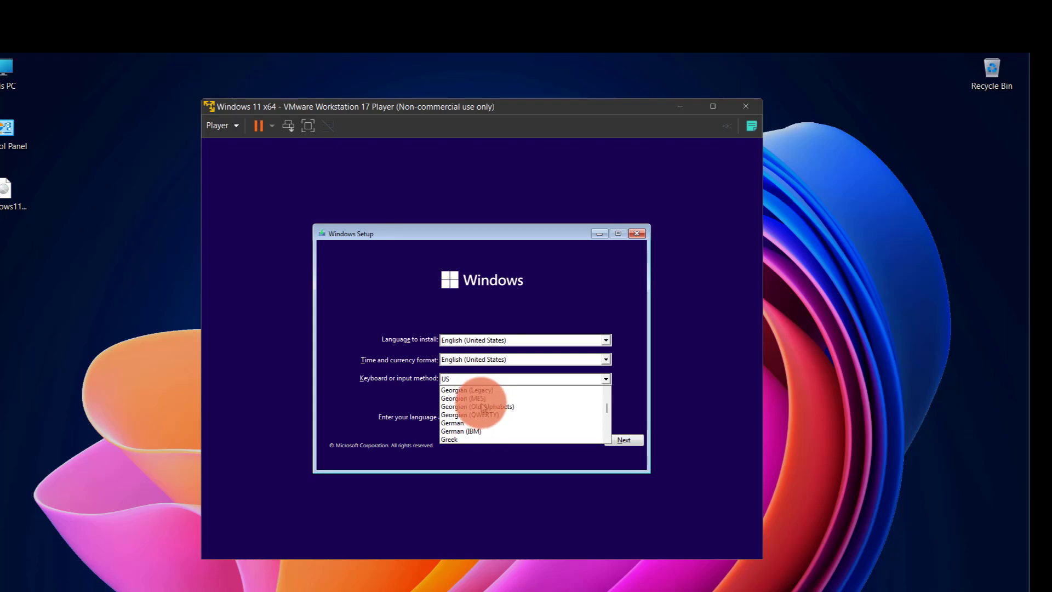
pyautogui.scroll(3, 482, 408)
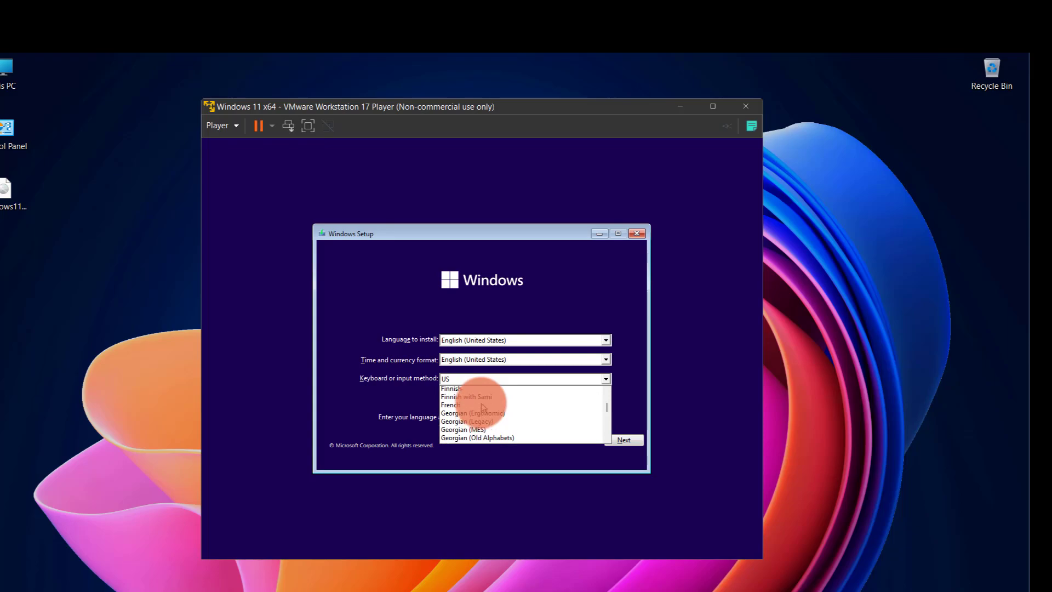
pyautogui.scroll(3, 483, 407)
pyautogui.scroll(3, 482, 407)
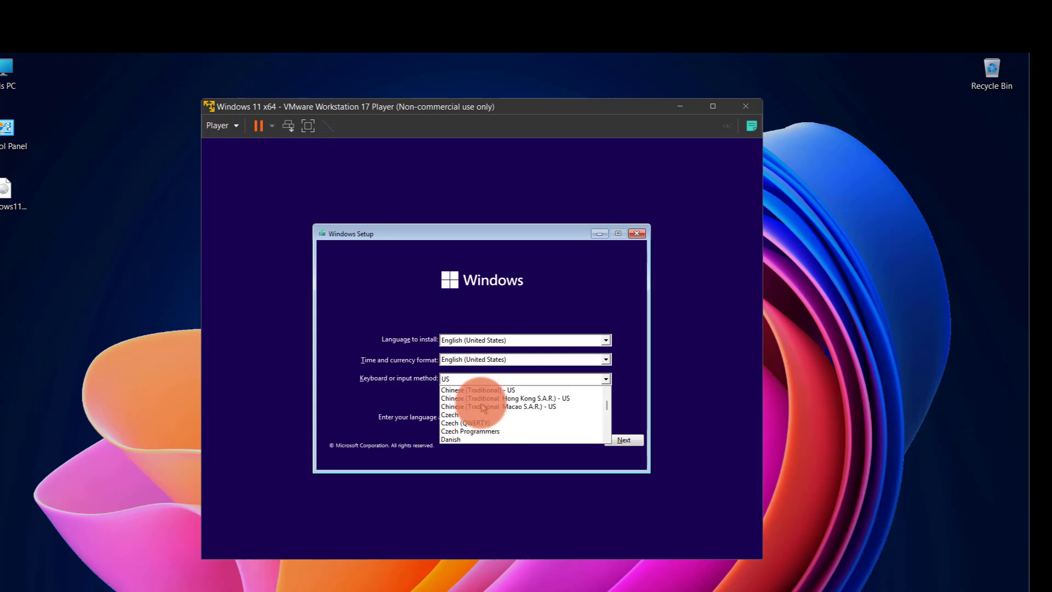
pyautogui.scroll(-1, 482, 407)
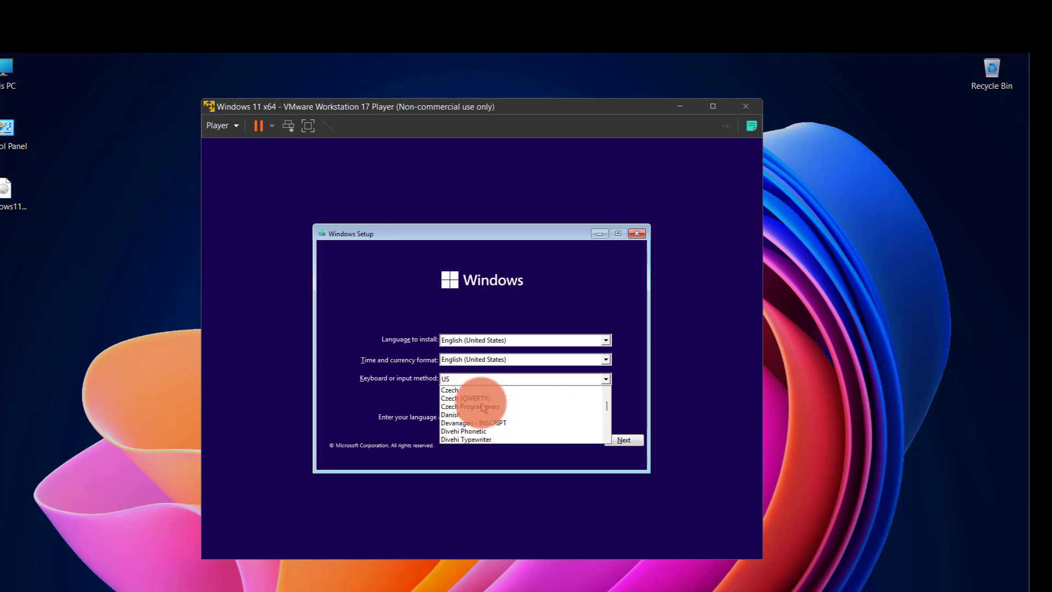
pyautogui.scroll(1, 483, 408)
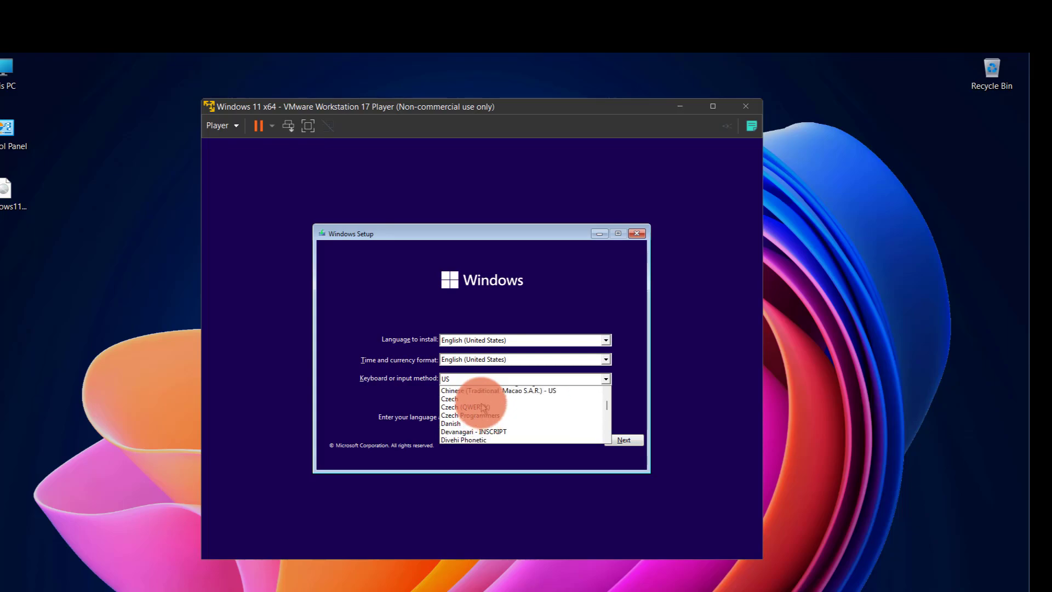
pyautogui.scroll(2, 482, 407)
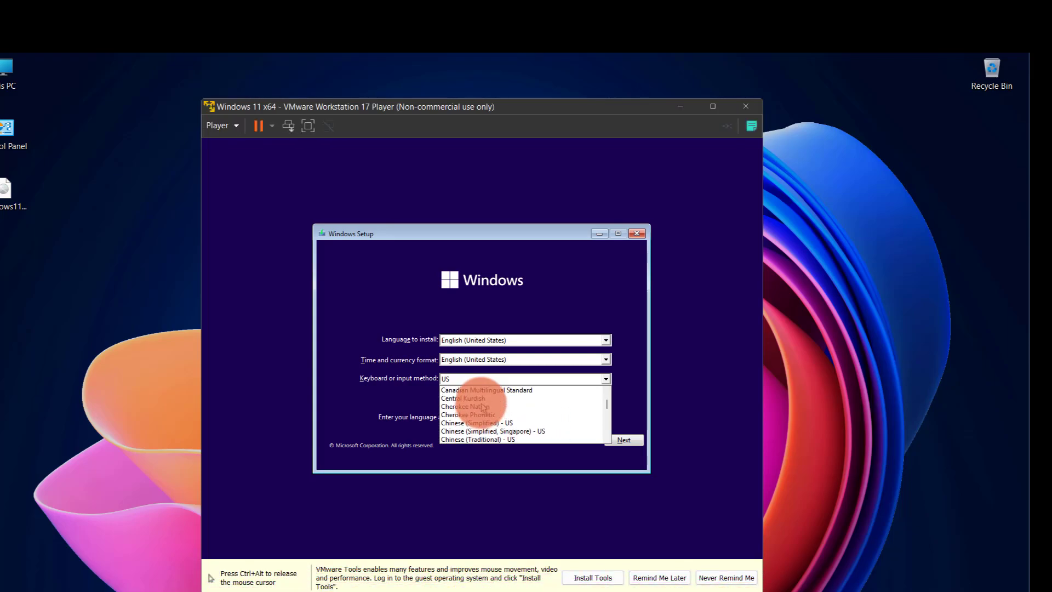
pyautogui.scroll(1, 483, 408)
pyautogui.scroll(1, 498, 431)
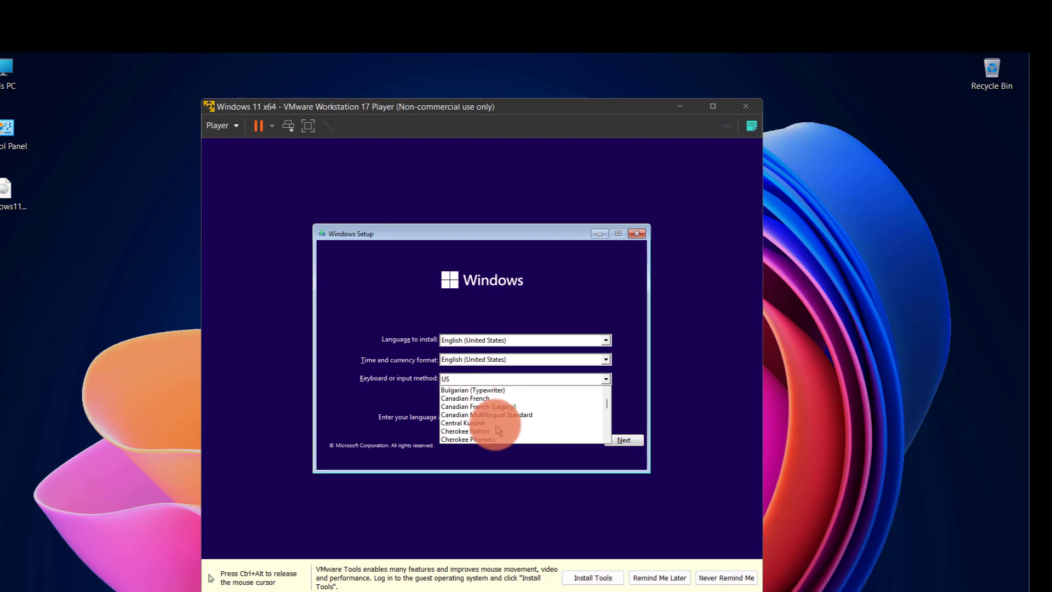
pyautogui.scroll(-2, 493, 424)
pyautogui.scroll(-2, 460, 408)
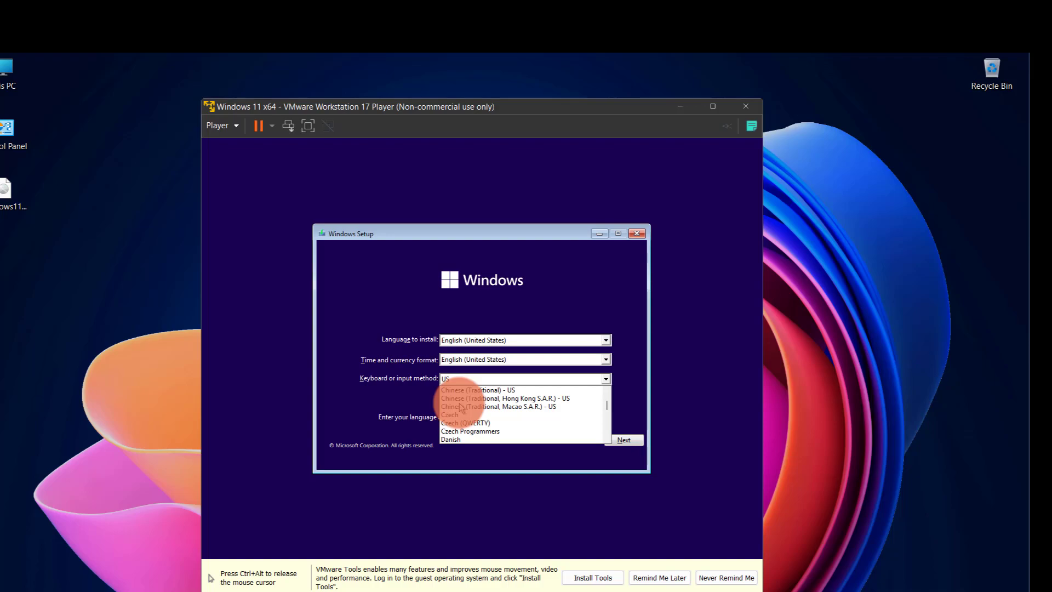
pyautogui.scroll(-1, 461, 408)
pyautogui.scroll(4, 461, 409)
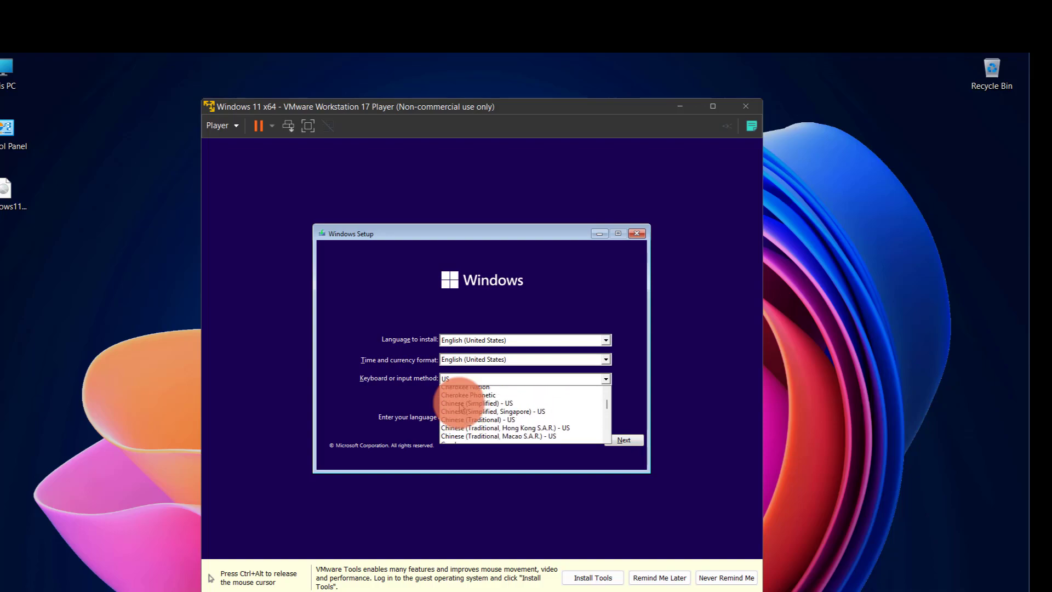
pyautogui.scroll(1, 461, 409)
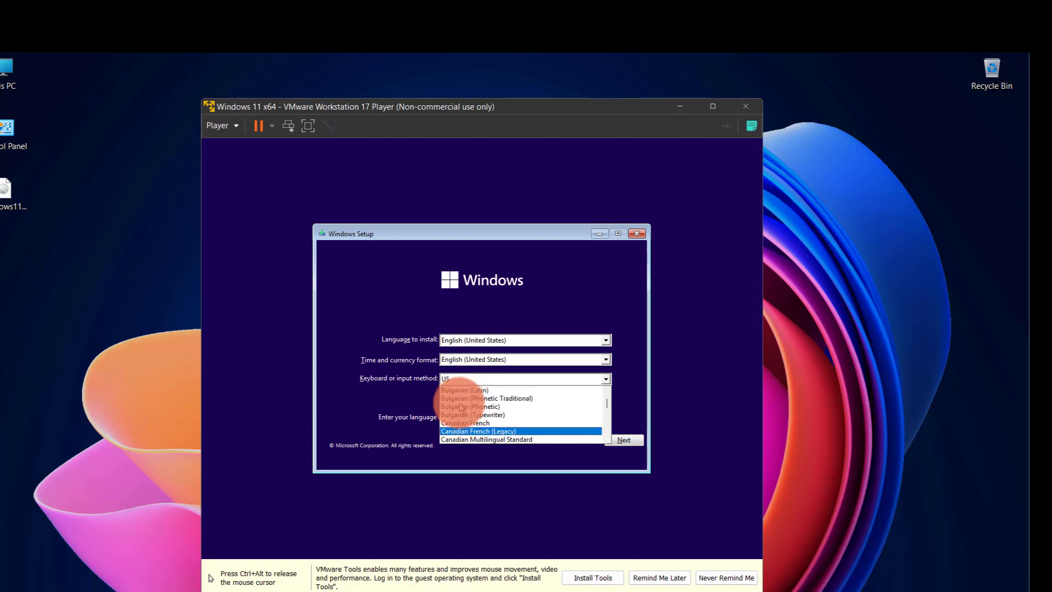
pyautogui.scroll(2, 462, 408)
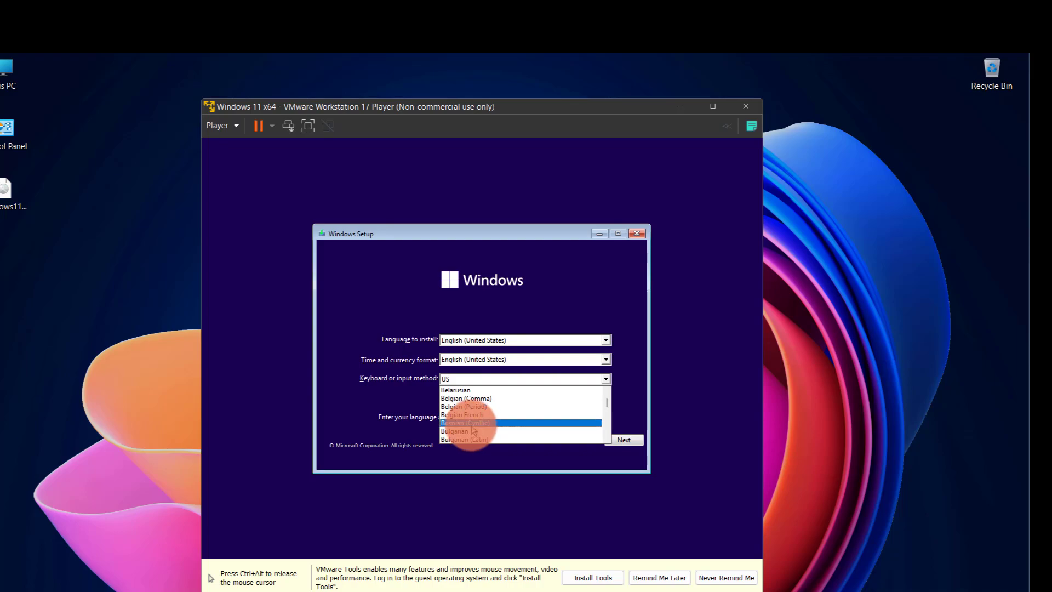
pyautogui.scroll(1, 473, 429)
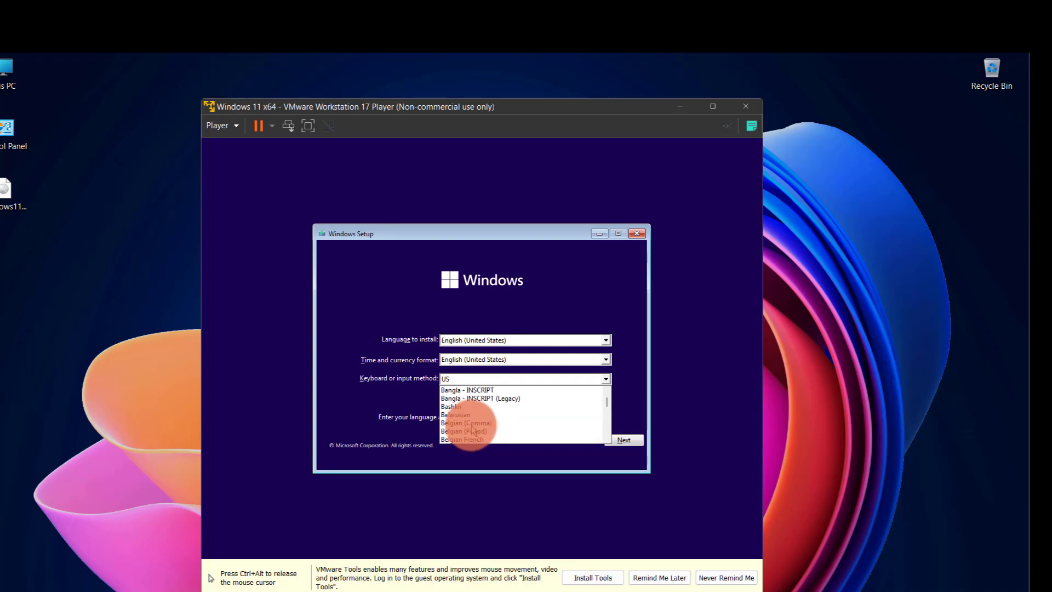
pyautogui.scroll(1, 472, 423)
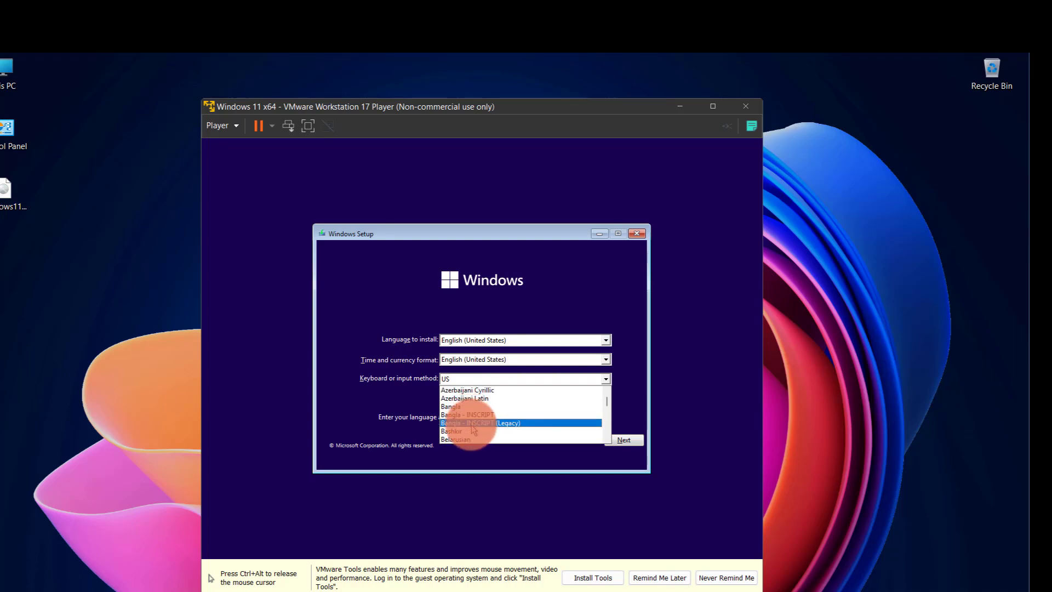
pyautogui.scroll(1, 473, 429)
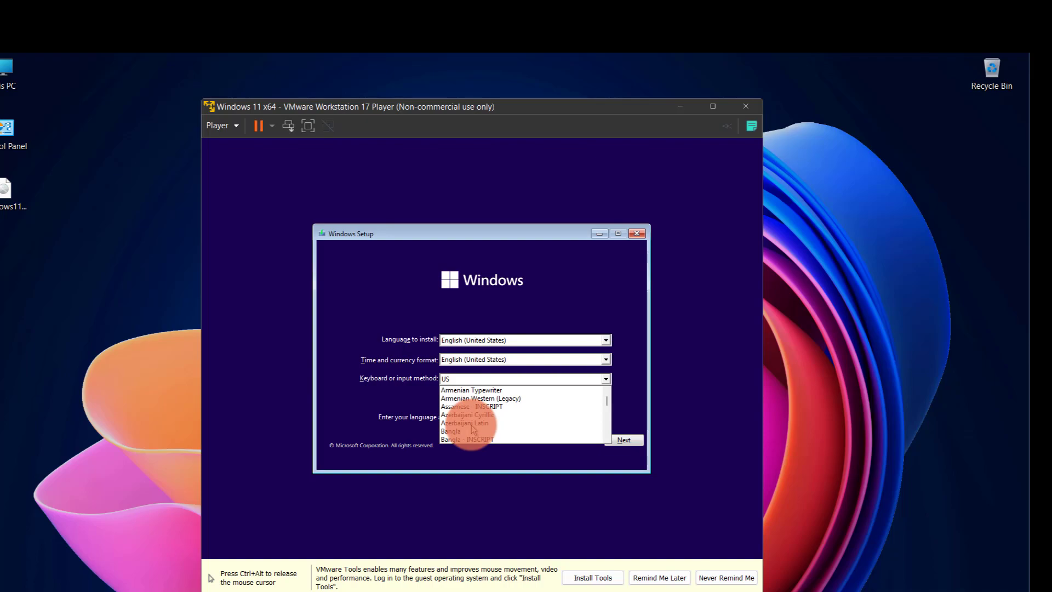
pyautogui.scroll(1, 473, 429)
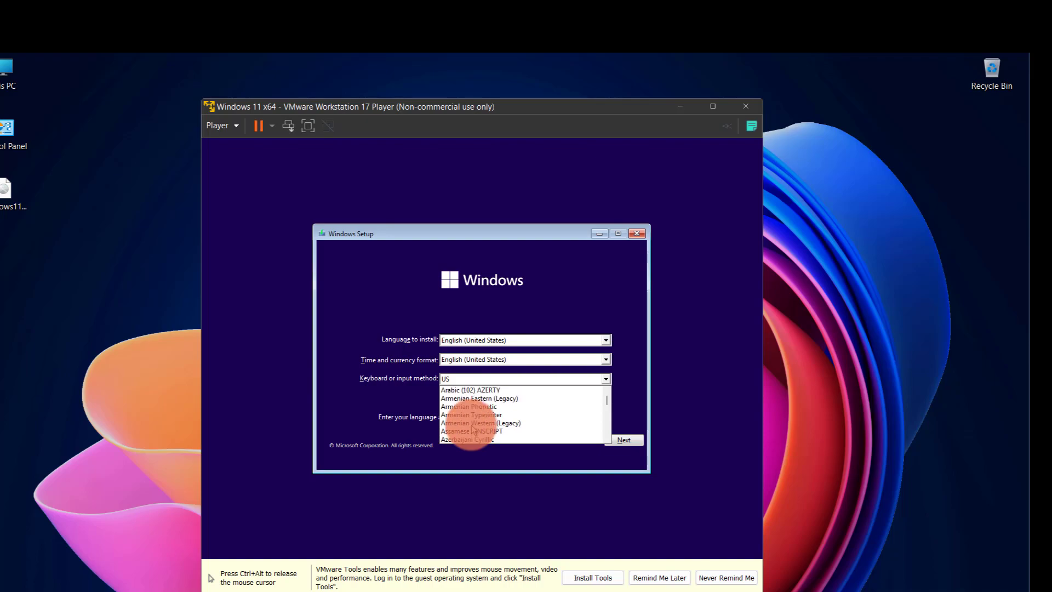
pyautogui.scroll(1, 473, 429)
pyautogui.scroll(-6, 474, 429)
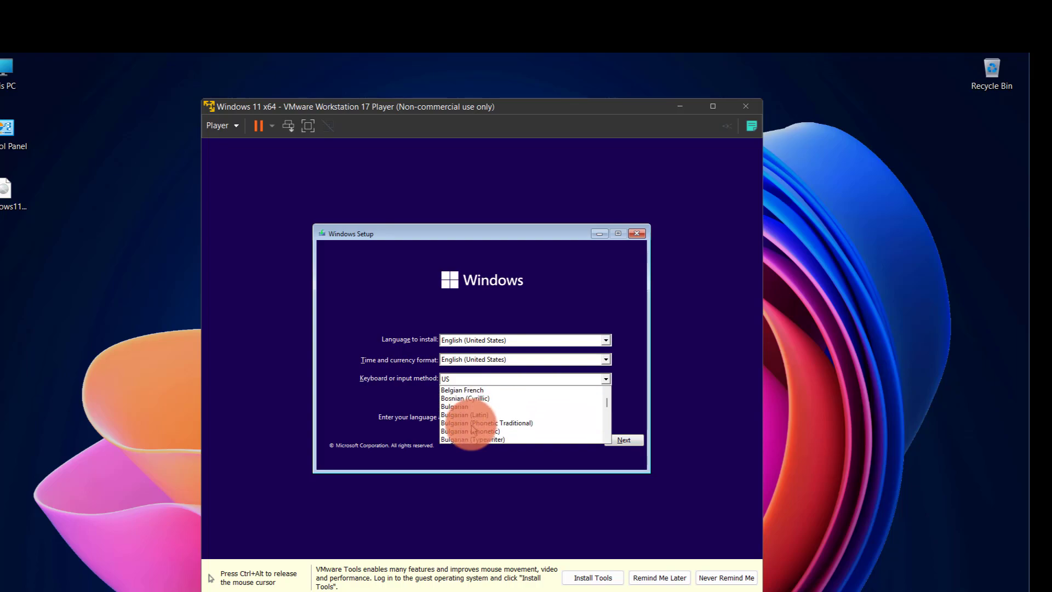
pyautogui.scroll(-1, 473, 429)
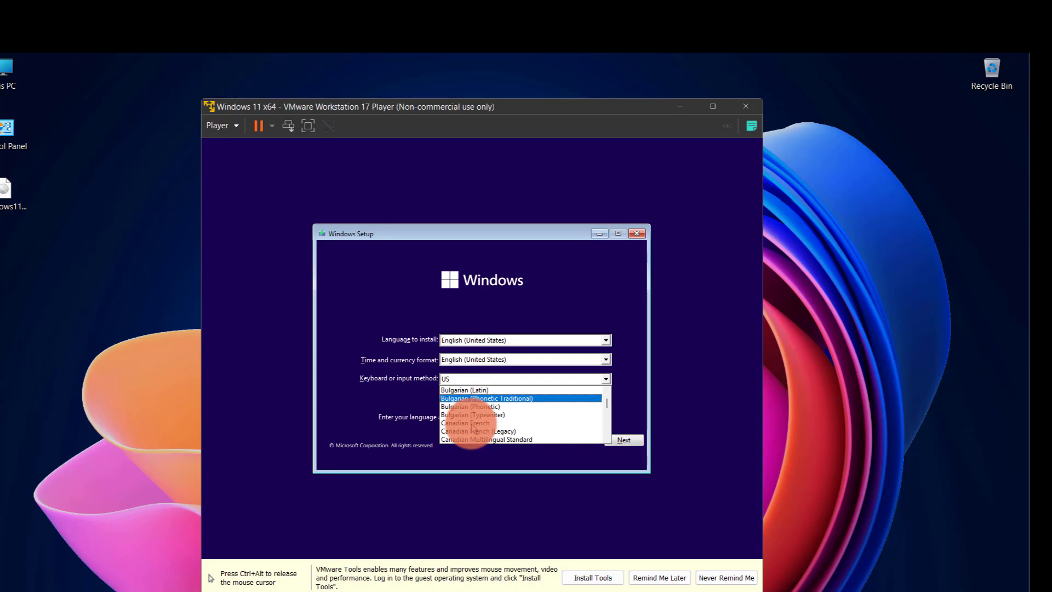
pyautogui.scroll(-3, 474, 429)
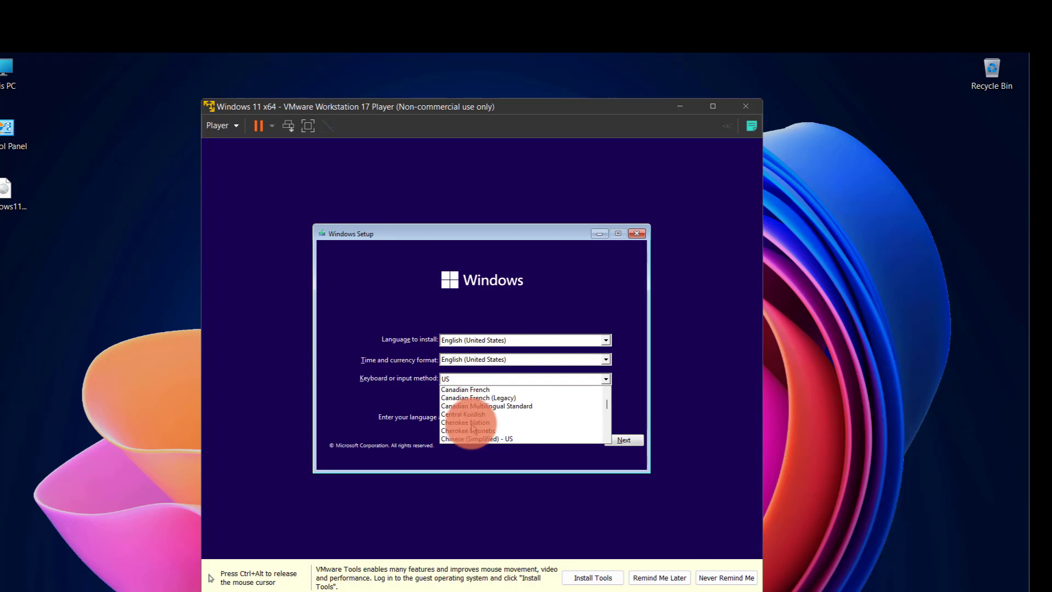
pyautogui.scroll(-1, 473, 429)
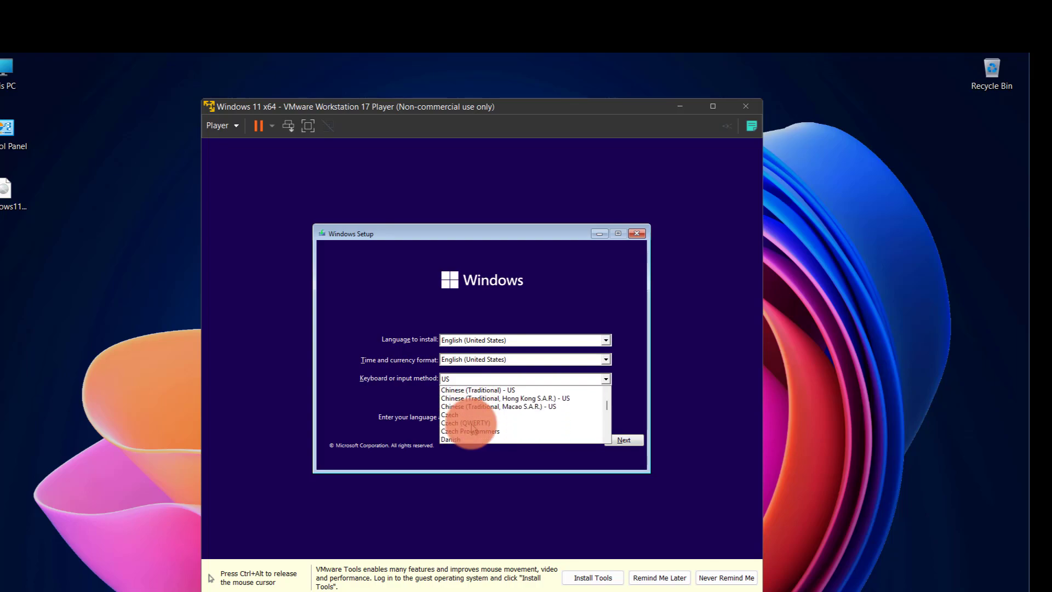
pyautogui.scroll(-2, 473, 428)
pyautogui.scroll(-1, 474, 428)
pyautogui.scroll(-1, 474, 428)
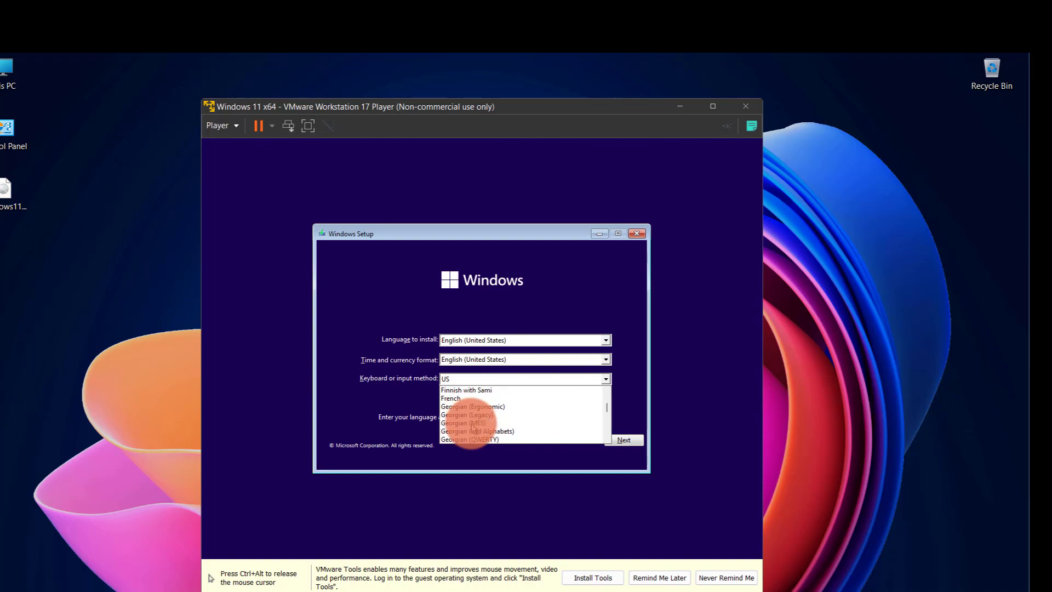
pyautogui.scroll(-1, 473, 428)
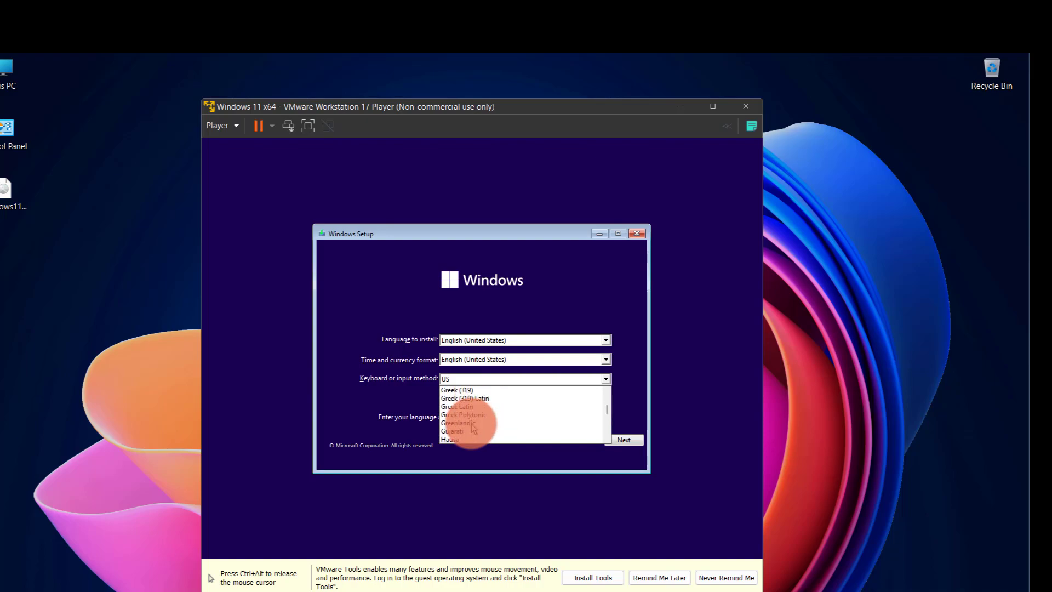
pyautogui.scroll(-2, 474, 428)
pyautogui.scroll(-2, 474, 428)
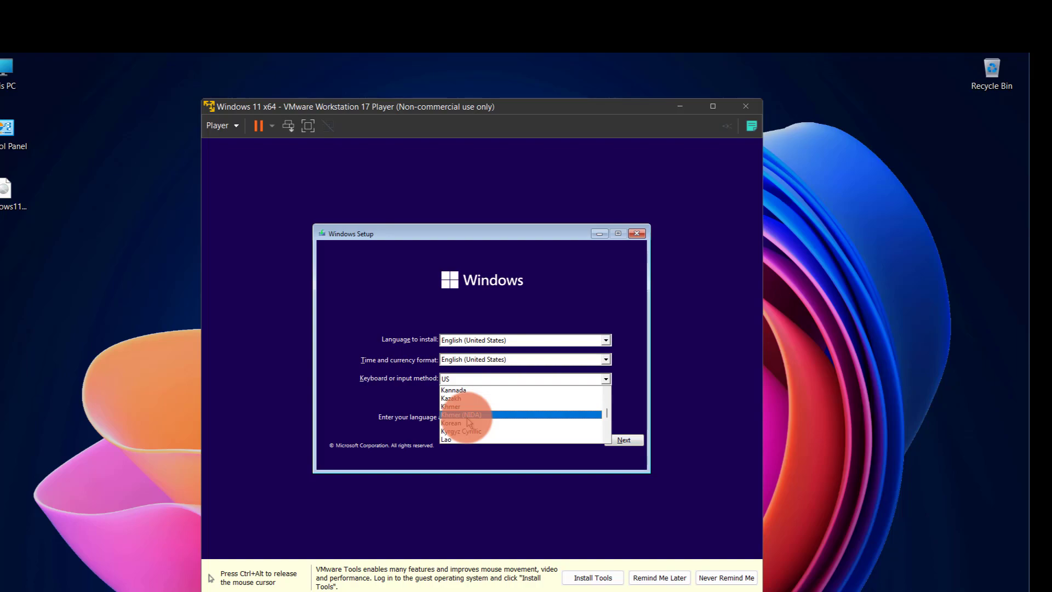
pyautogui.scroll(-1, 469, 422)
pyautogui.scroll(-1, 469, 422)
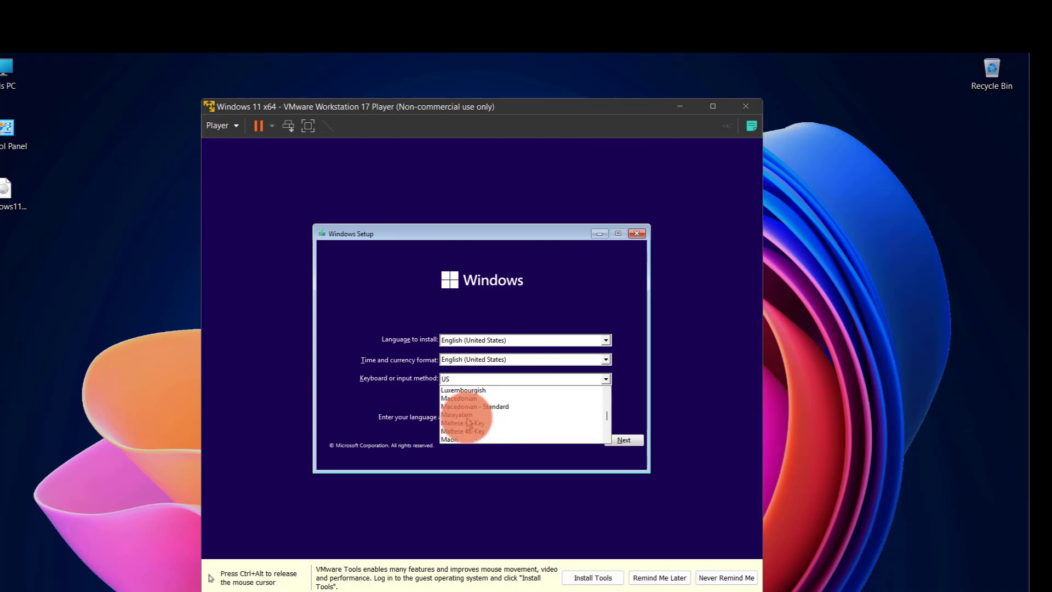
pyautogui.scroll(-2, 477, 409)
pyautogui.scroll(-7, 471, 412)
pyautogui.scroll(-1, 472, 412)
pyautogui.scroll(-2, 472, 413)
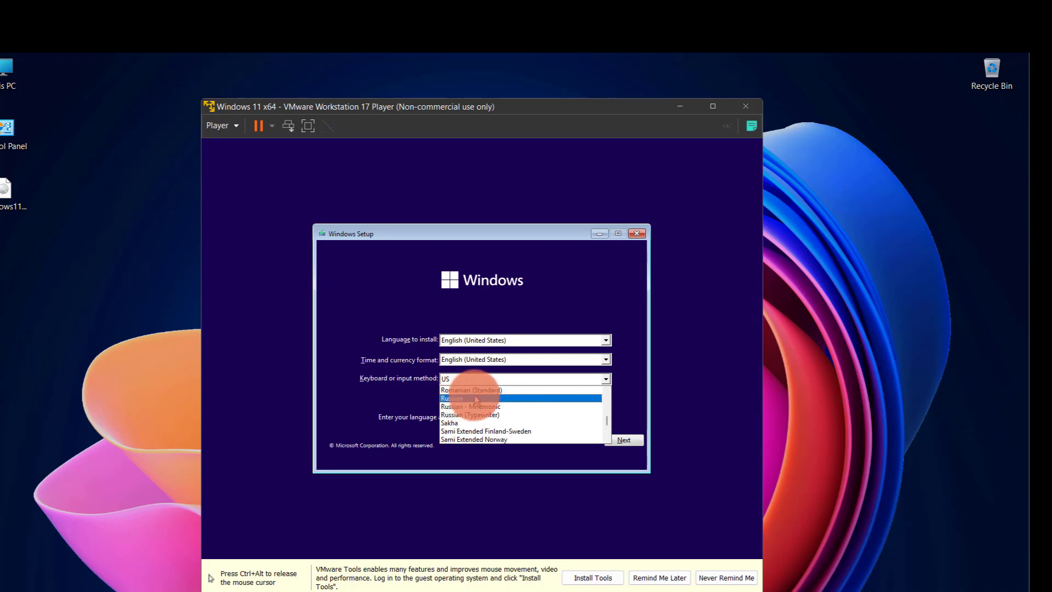
pyautogui.scroll(-1, 476, 400)
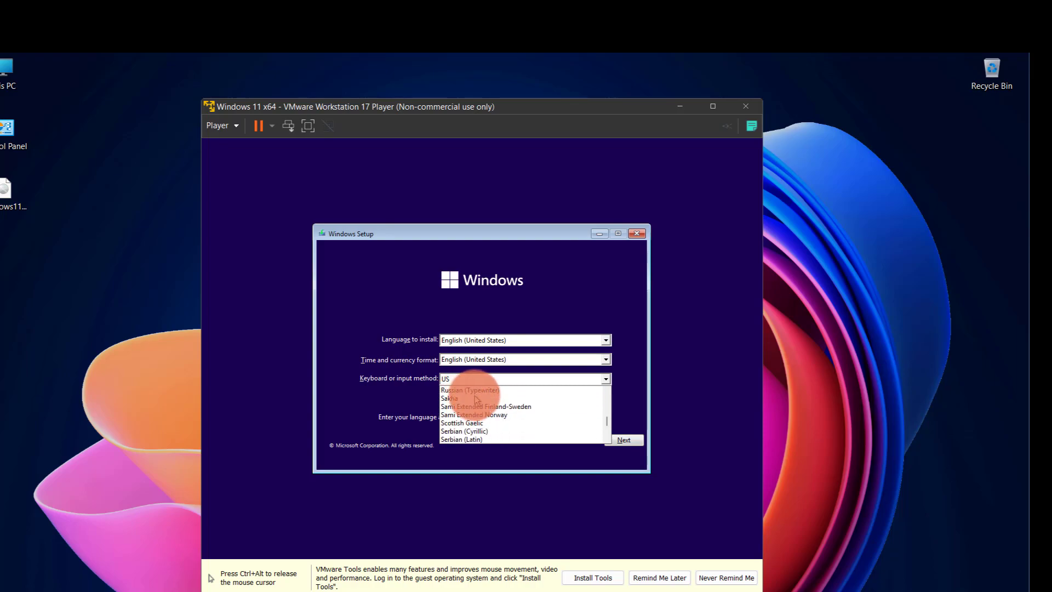
pyautogui.click(463, 440)
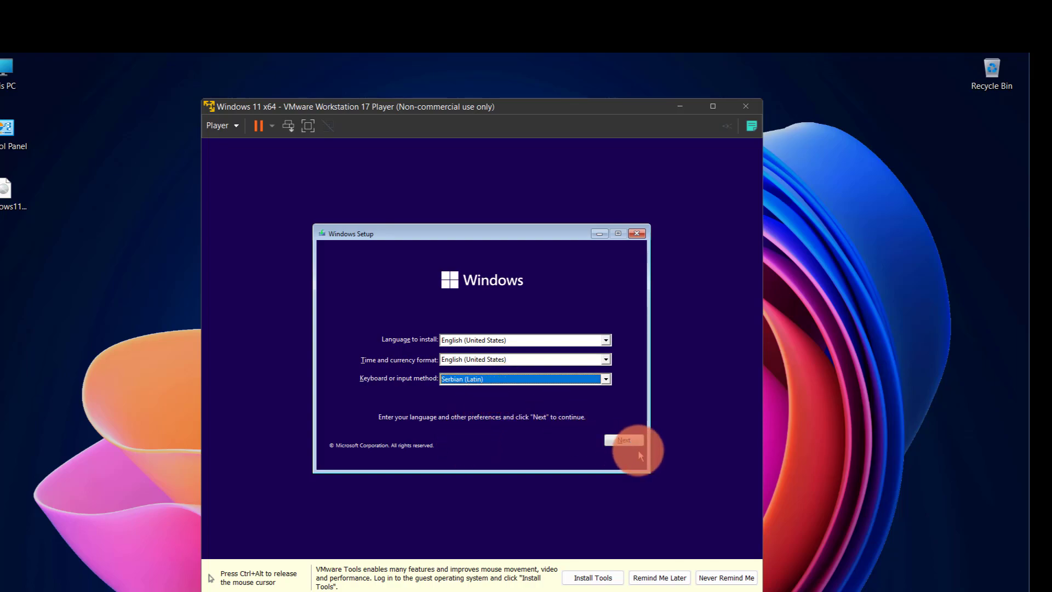
# - Confirm the language and keyboard preferences and start the Windows installation without a product key
pyautogui.click(625, 440)
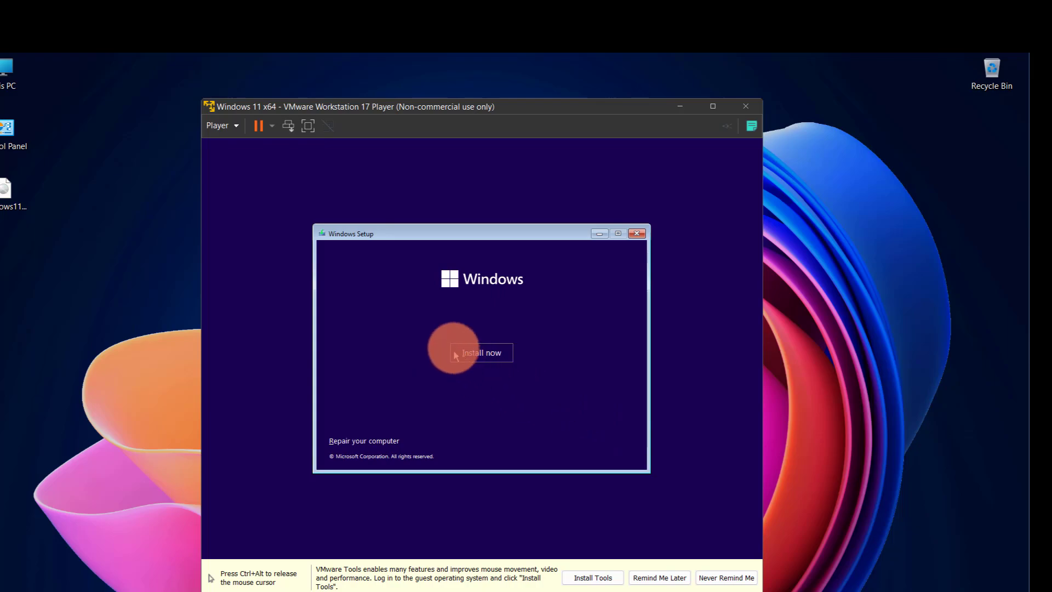
pyautogui.click(482, 354)
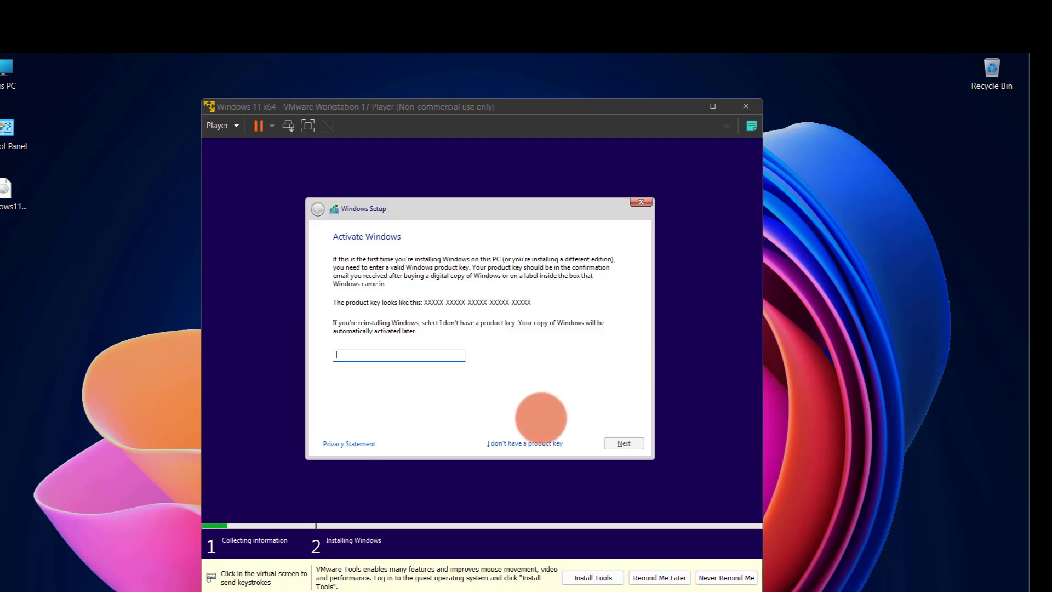
pyautogui.click(525, 442)
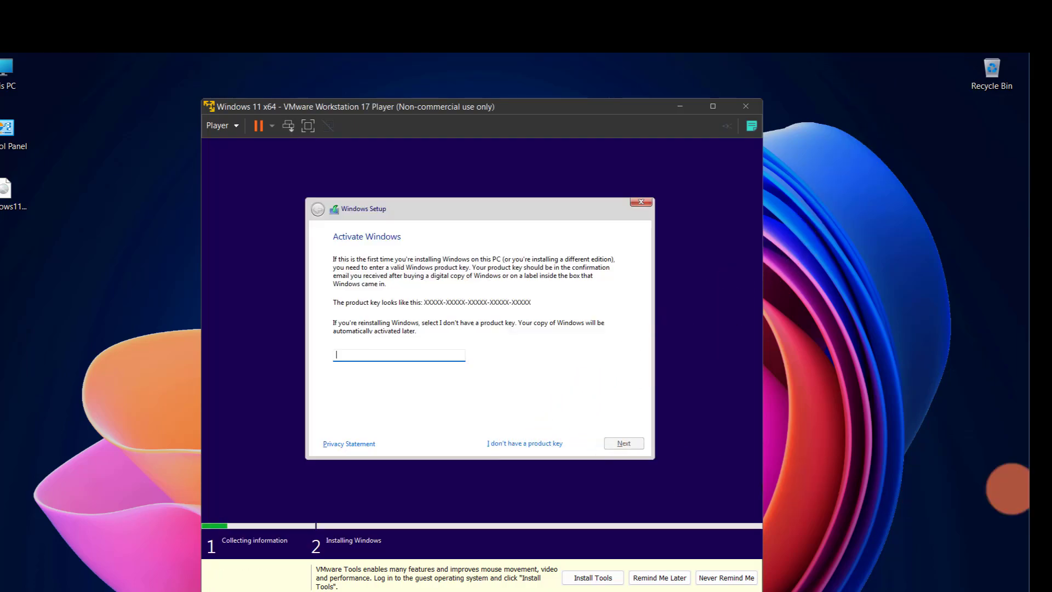
pyautogui.click(518, 445)
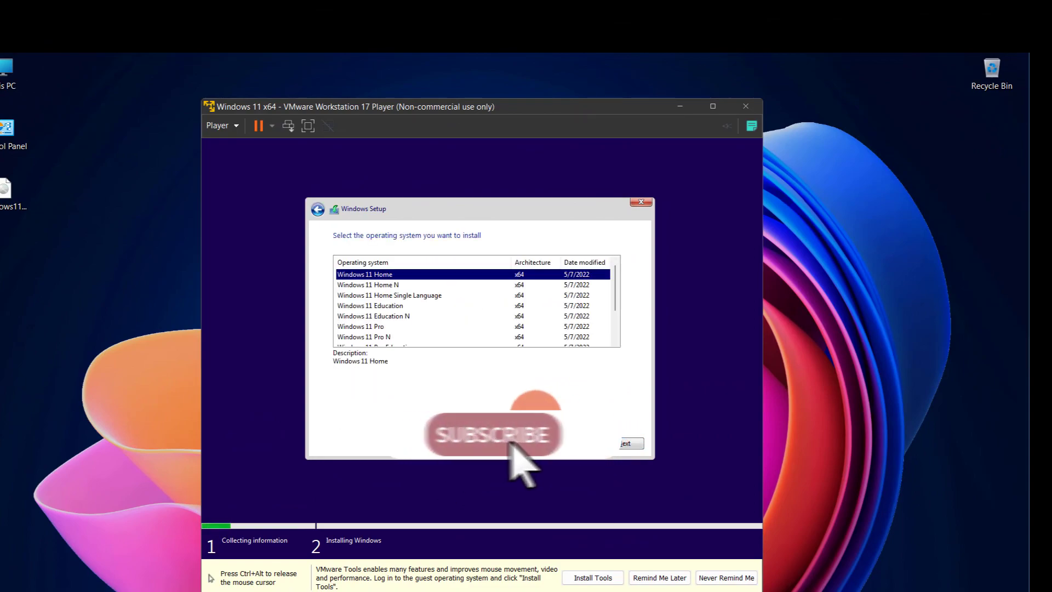
# - Choose Windows 11 Pro as the operating system to install and accept the Microsoft Software License Terms
pyautogui.click(372, 327)
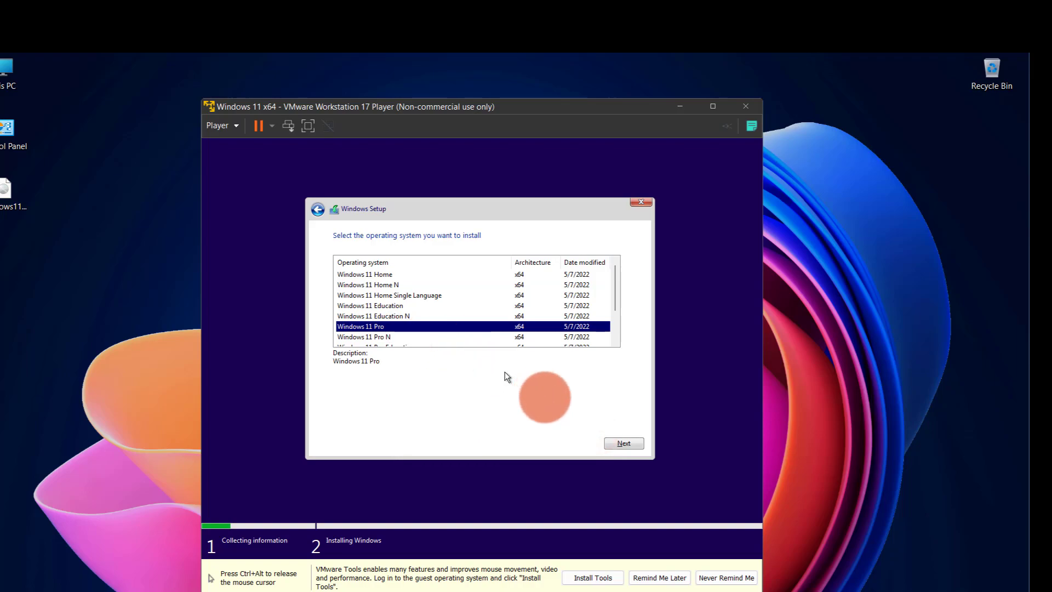
pyautogui.click(628, 444)
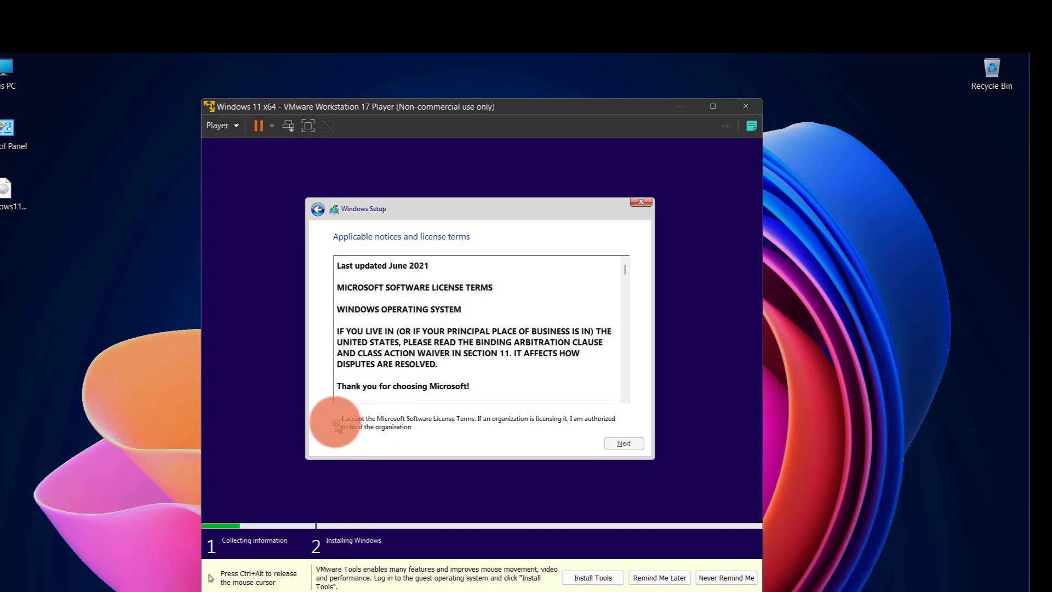
pyautogui.click(623, 443)
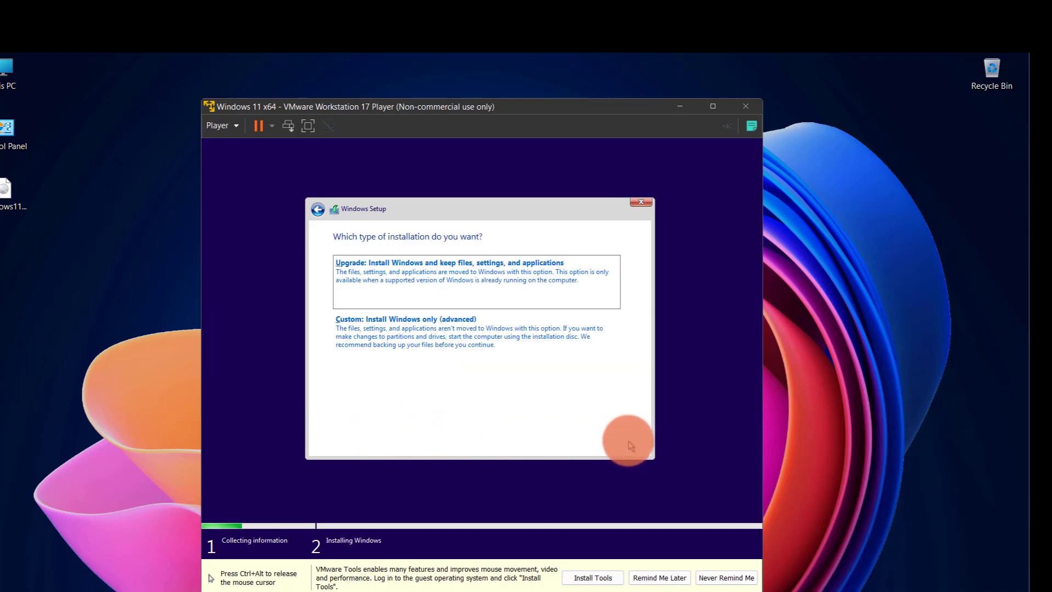
# - Start a custom Windows installation on a new primary partition created from all of Drive 0's unallocated space
pyautogui.click(395, 331)
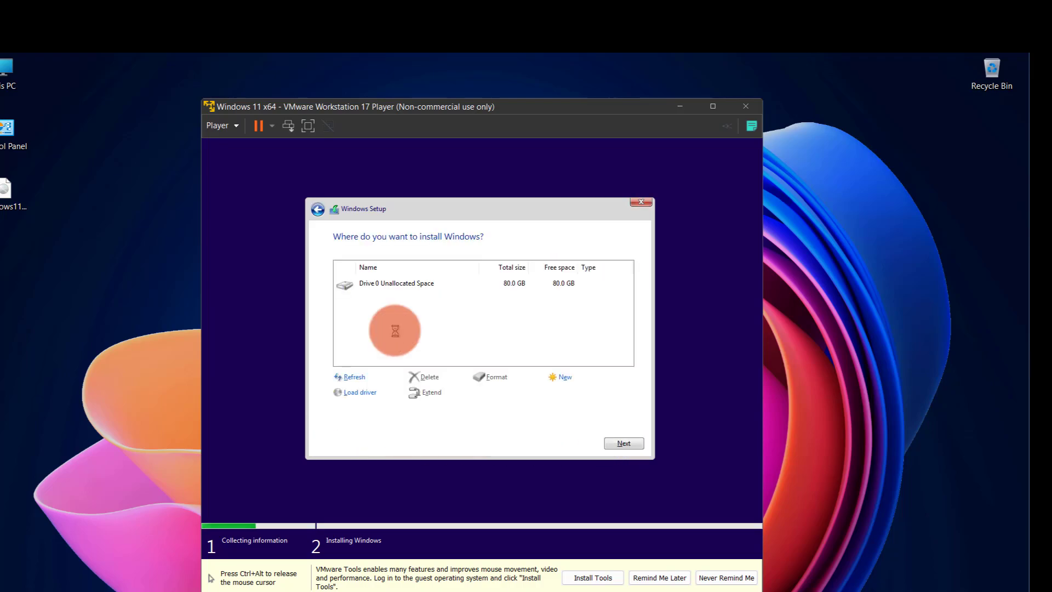
pyautogui.click(563, 379)
pyautogui.click(583, 393)
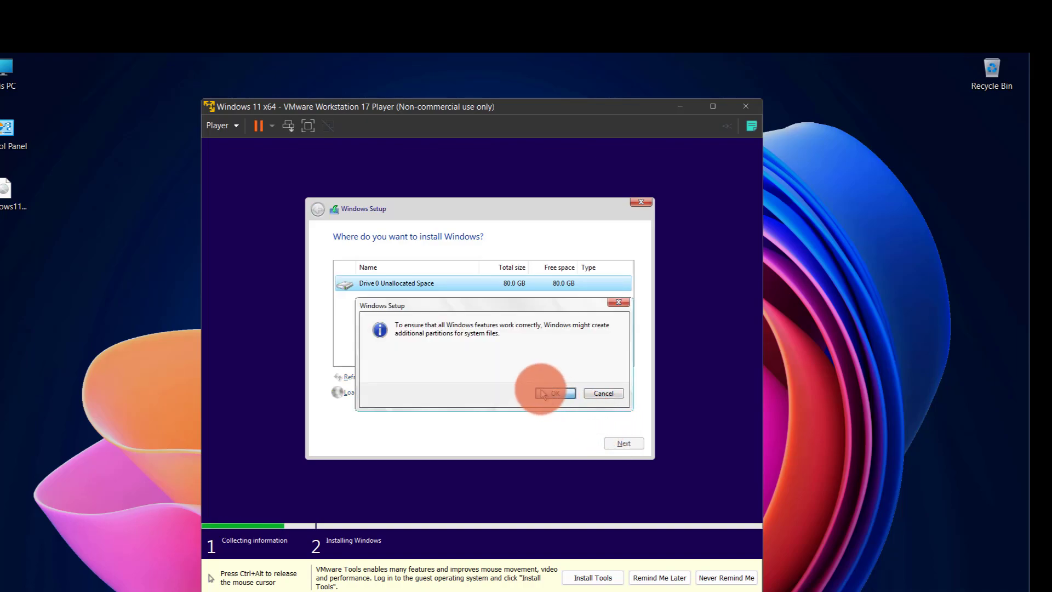
pyautogui.click(542, 394)
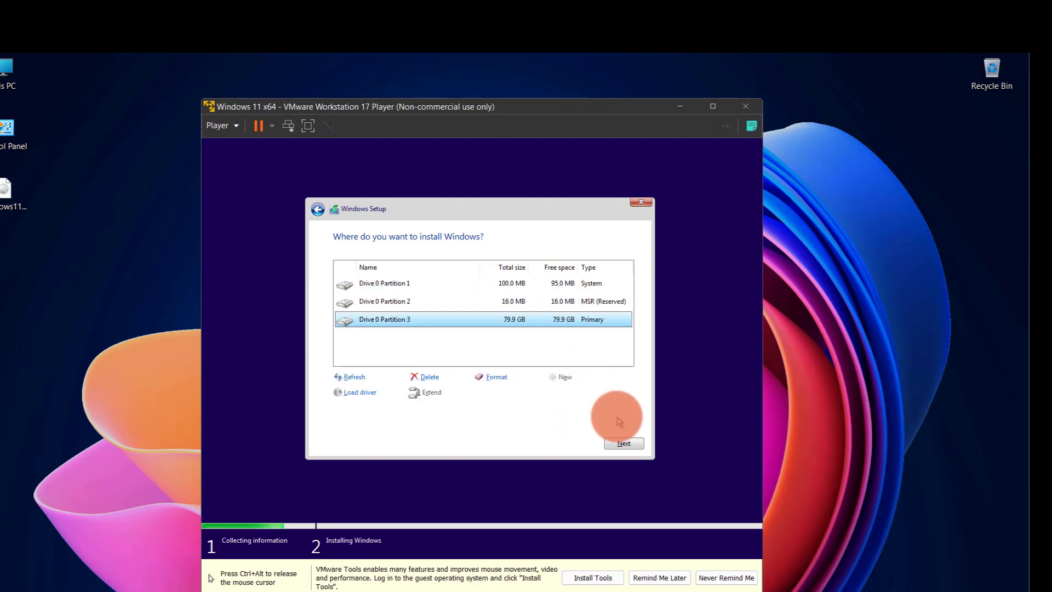
pyautogui.click(623, 446)
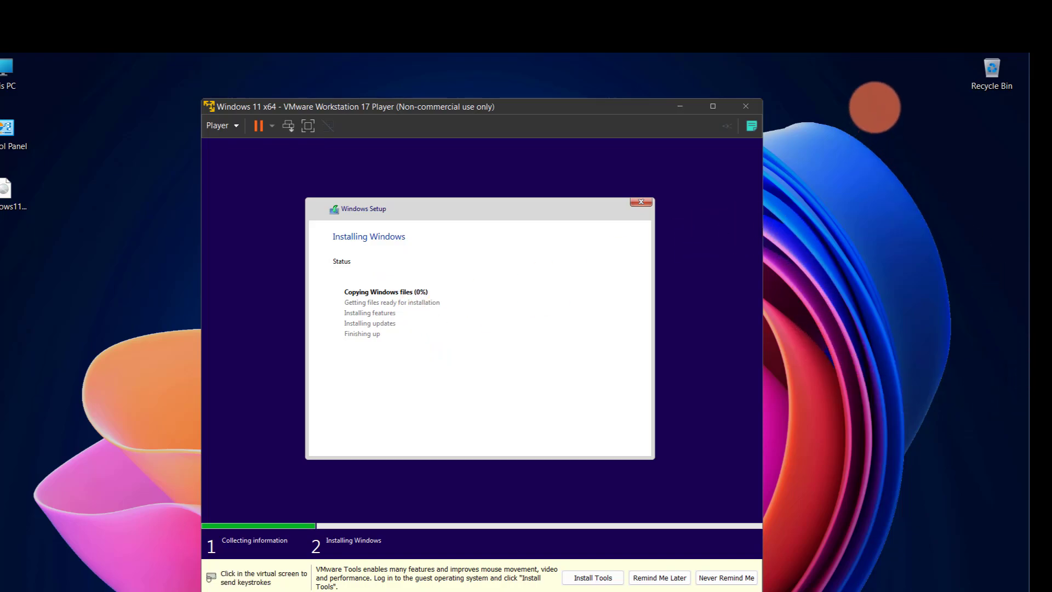
pyautogui.click(875, 102)
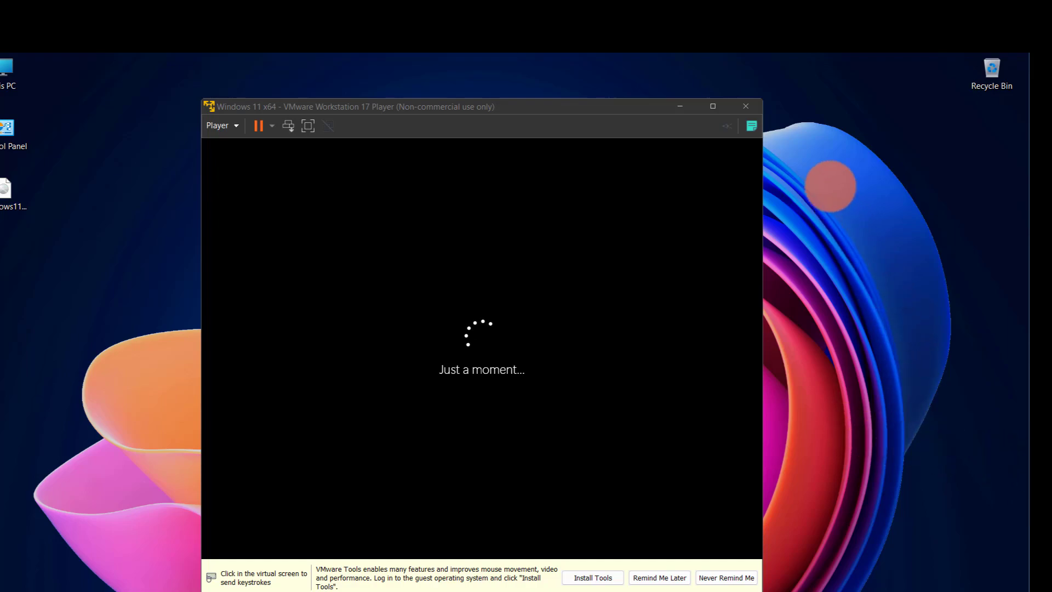
pyautogui.rightClick(836, 195)
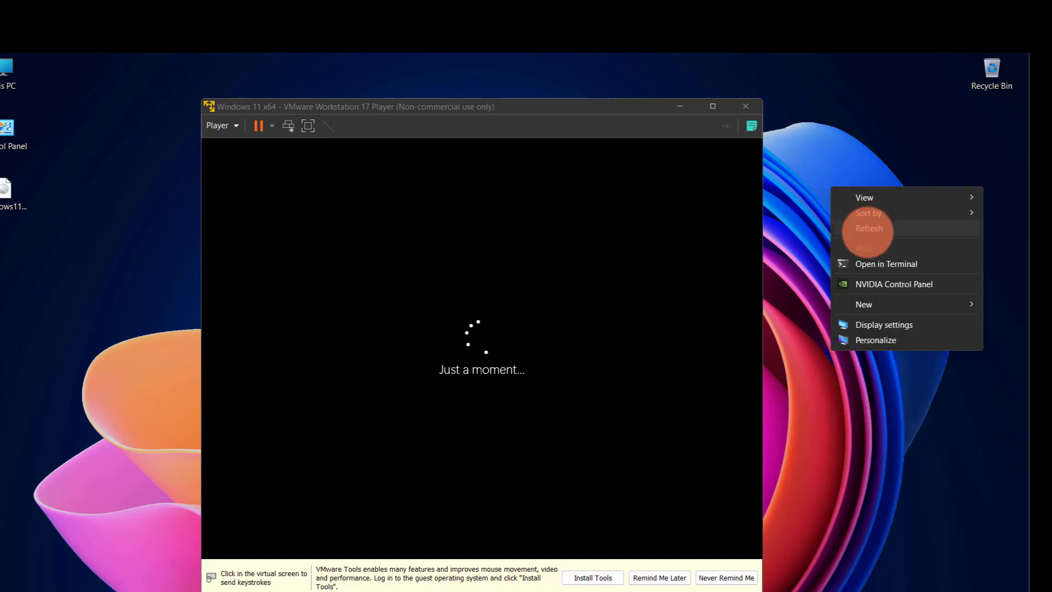
pyautogui.click(869, 230)
pyautogui.rightClick(839, 207)
pyautogui.click(861, 242)
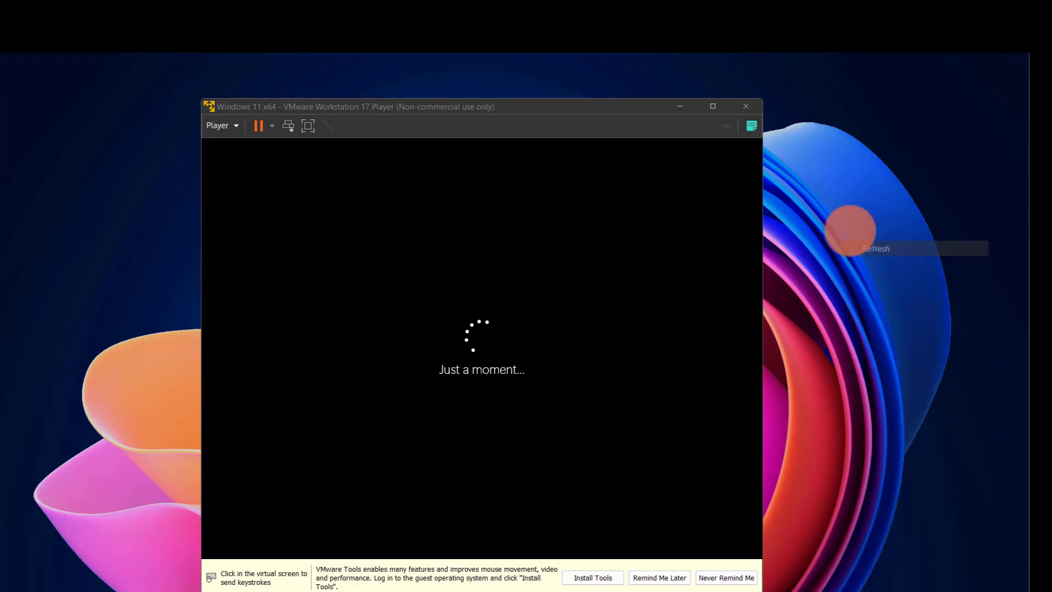
pyautogui.rightClick(837, 213)
pyautogui.click(872, 254)
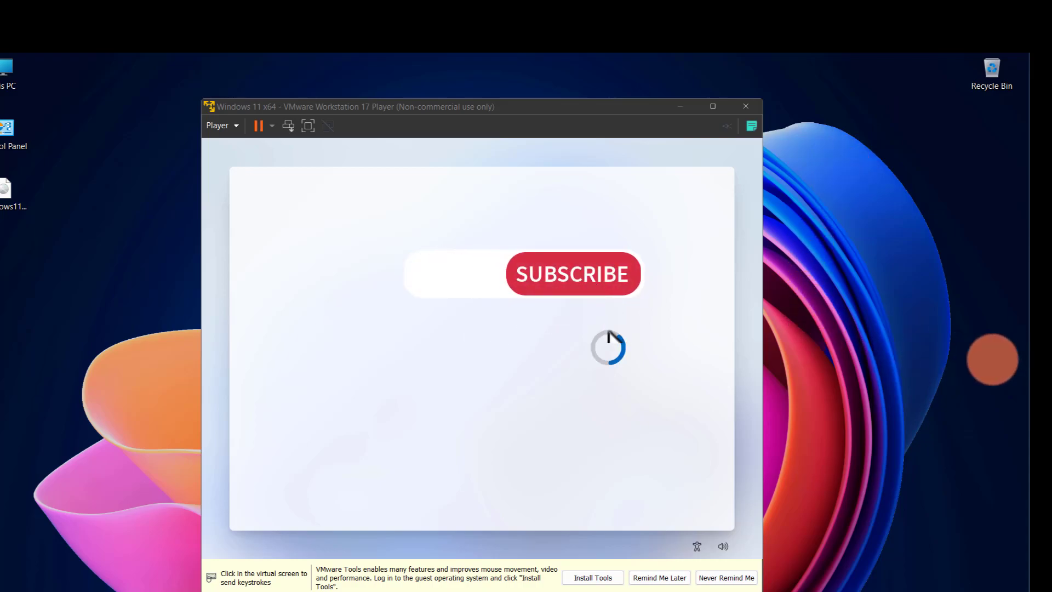
pyautogui.click(307, 125)
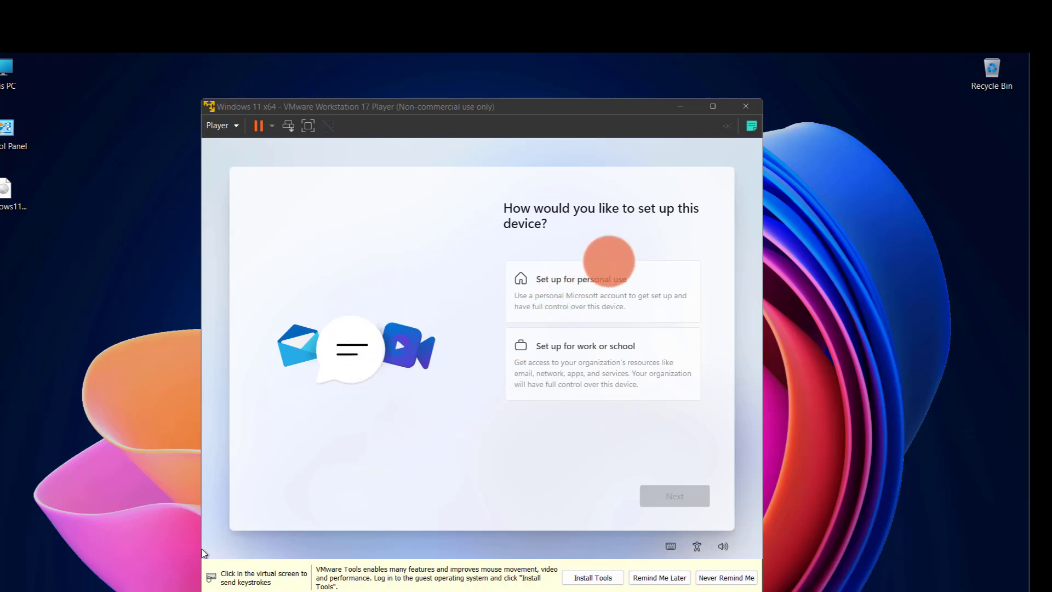
# - Set up the device for personal use and continue the Windows setup
pyautogui.click(556, 280)
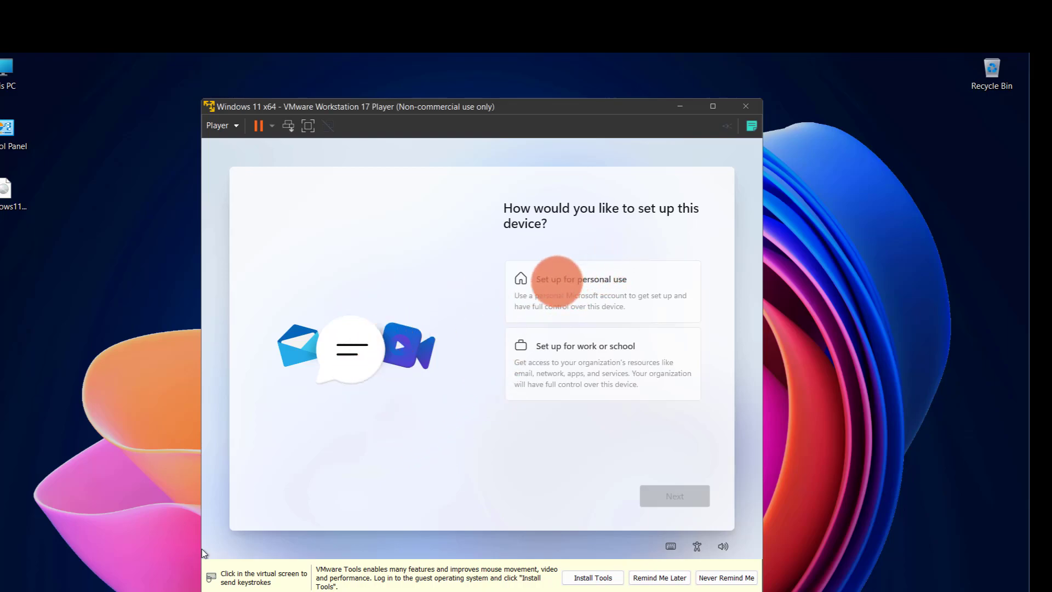
pyautogui.click(567, 297)
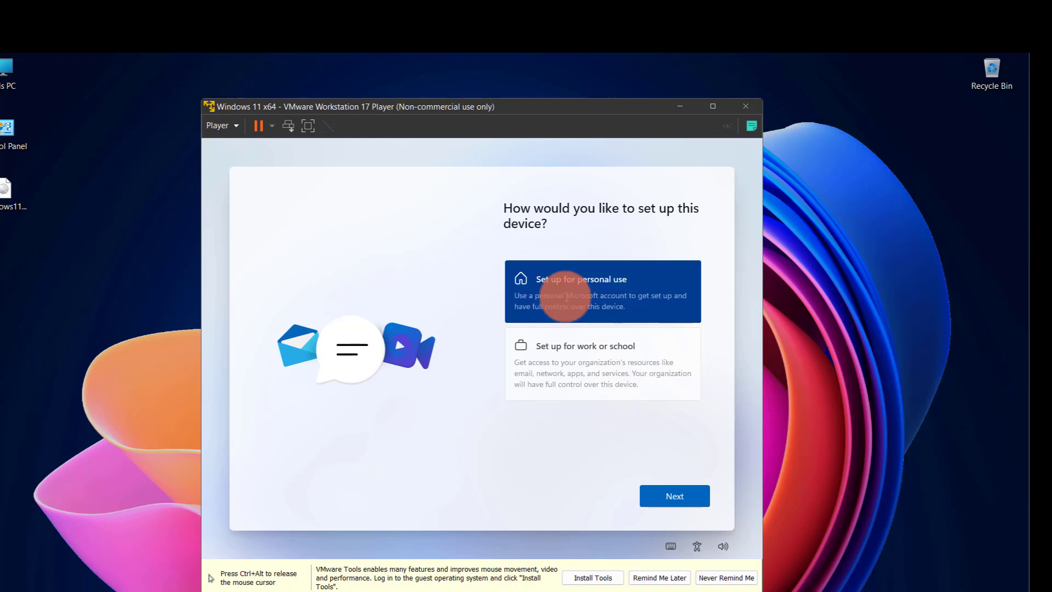
pyautogui.click(688, 510)
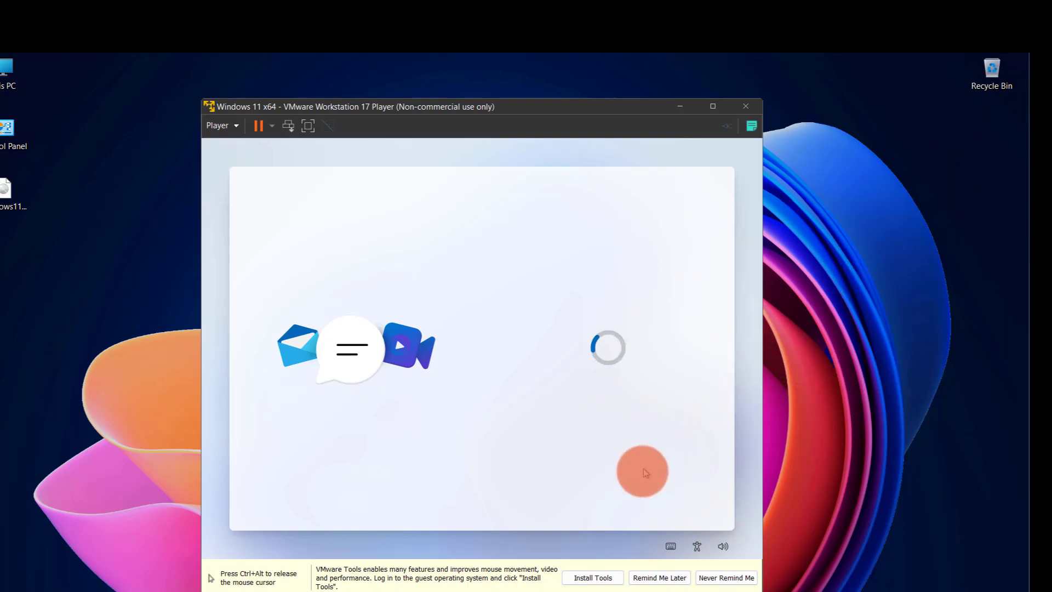
pyautogui.rightClick(897, 217)
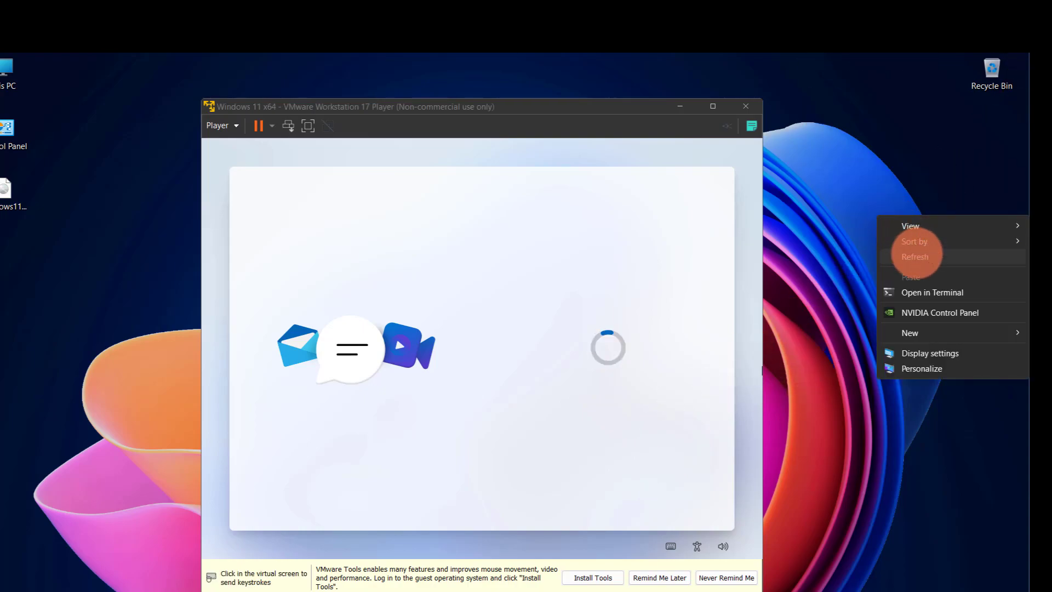
pyautogui.click(916, 255)
pyautogui.rightClick(877, 218)
pyautogui.click(913, 260)
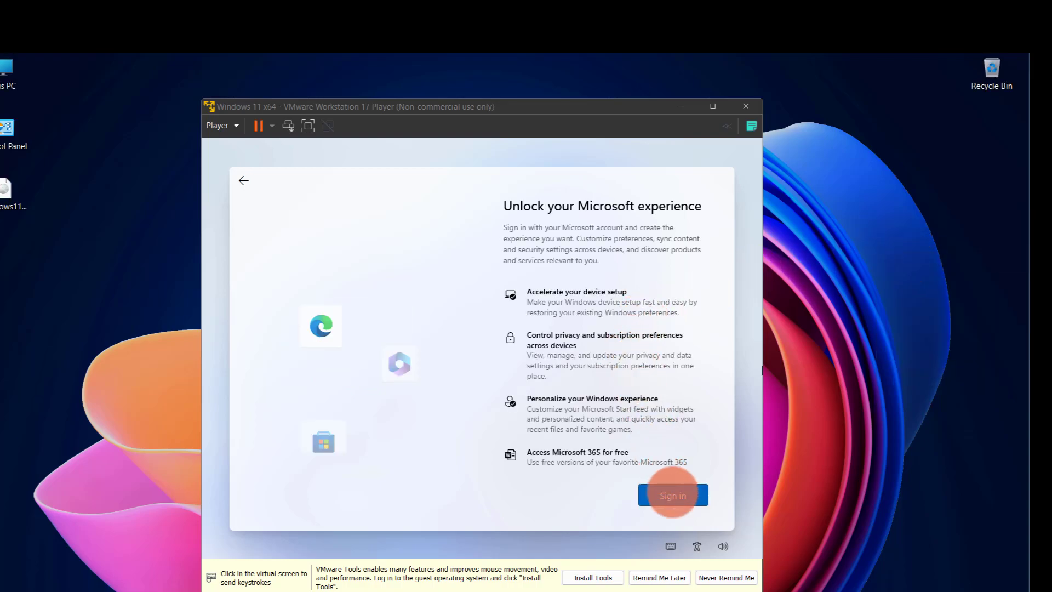
# - Proceed to the Microsoft account sign-in, then release the mouse cursor and switch the virtual machine to full screen
pyautogui.click(682, 497)
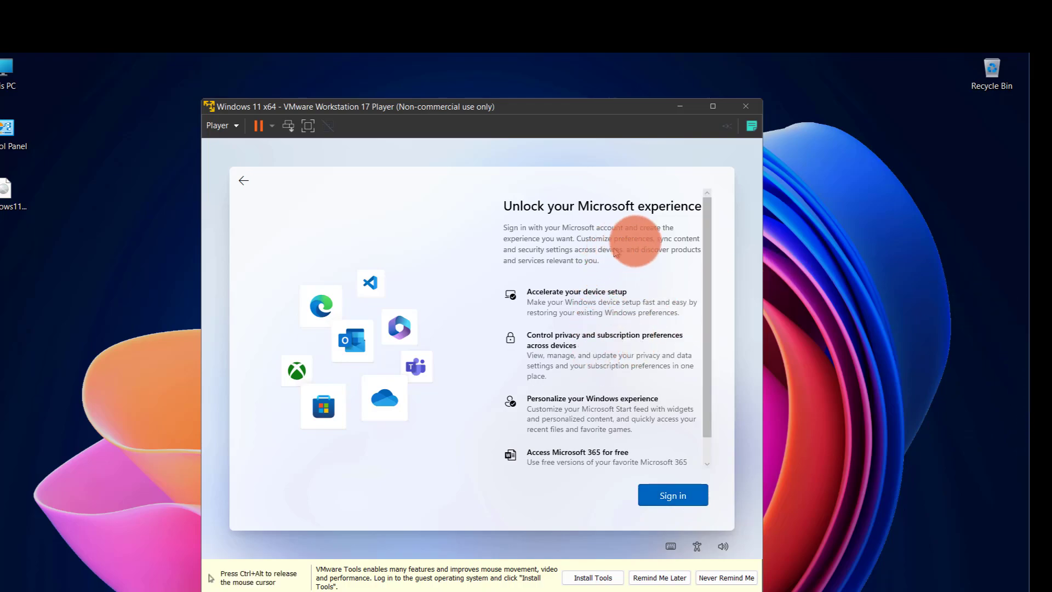
pyautogui.click(673, 496)
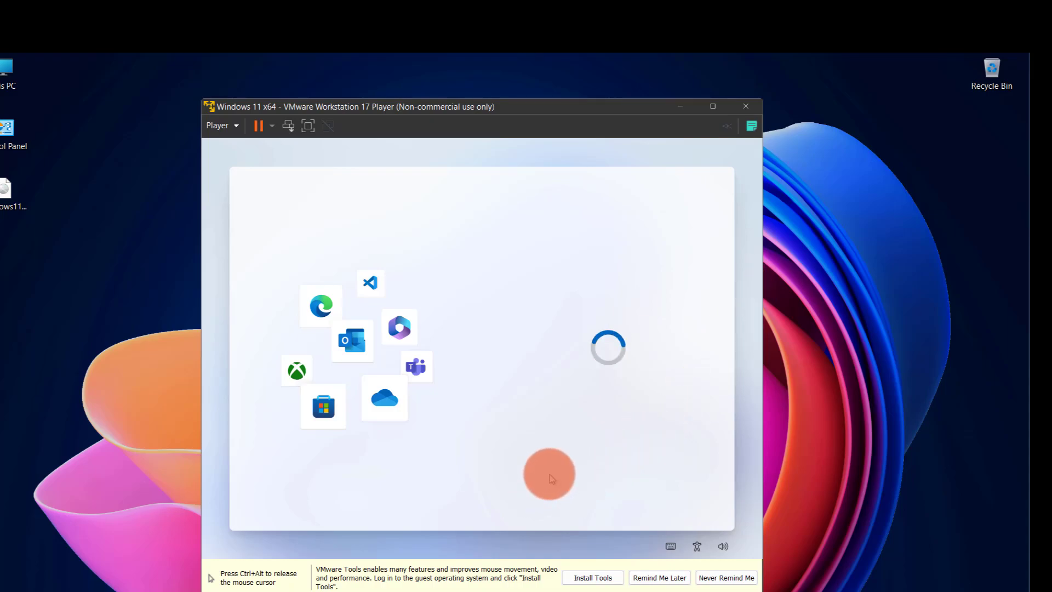
pyautogui.hotkey('ctrl', 'alt')
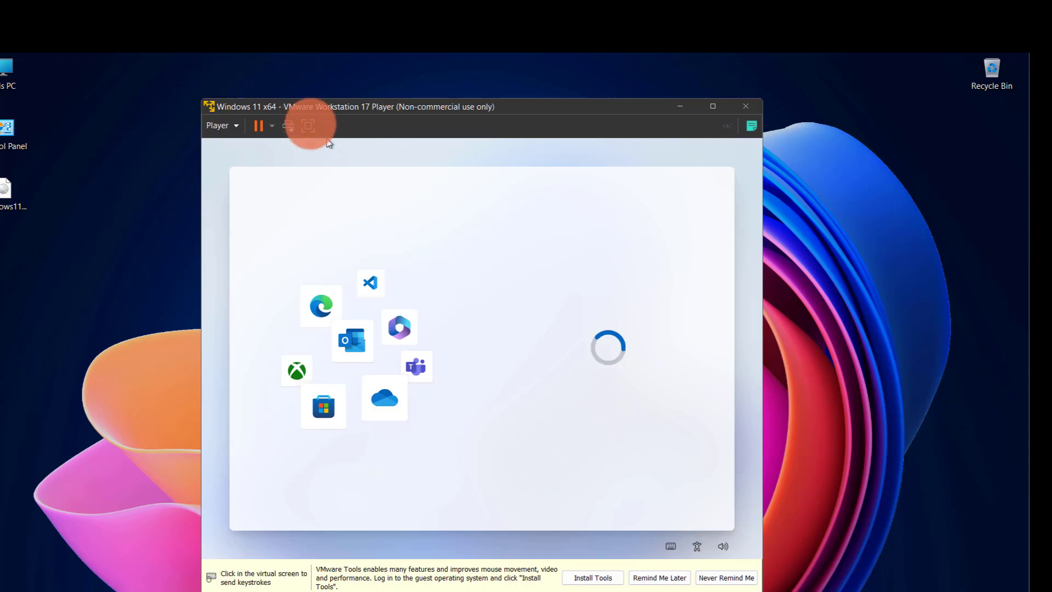
pyautogui.click(308, 126)
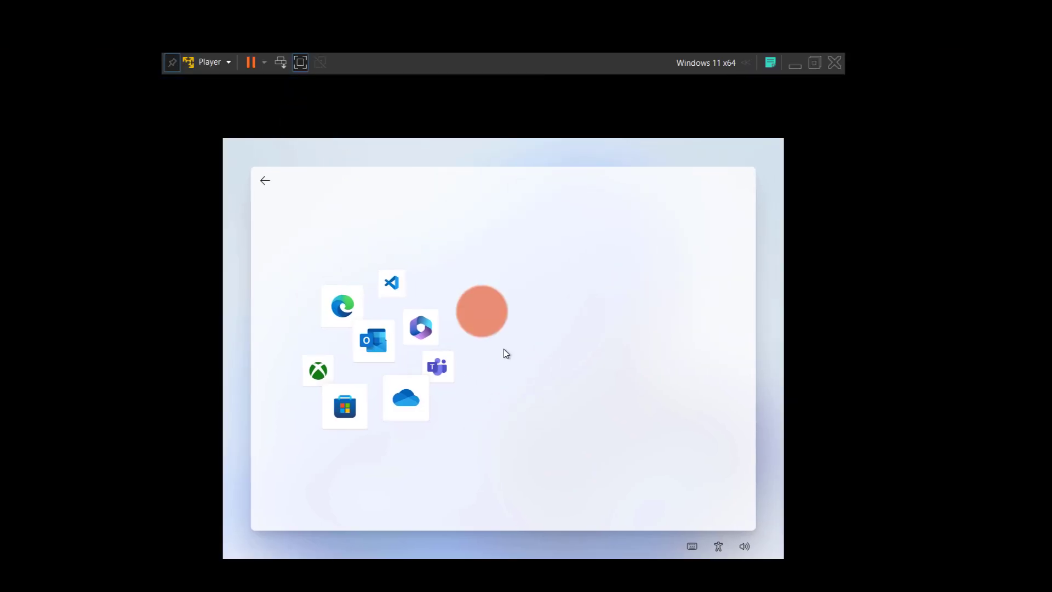